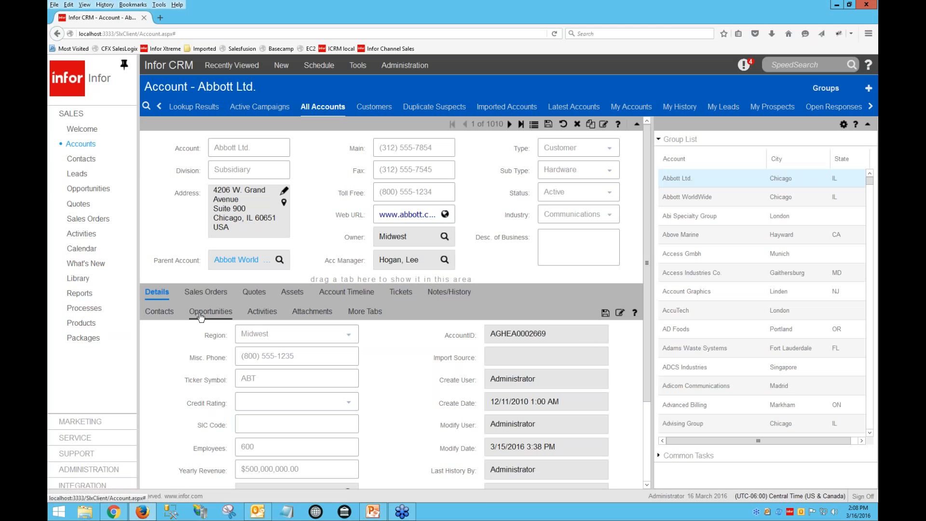
Browse the Contacts and Leads areas, then return to the Accounts area
click(89, 163)
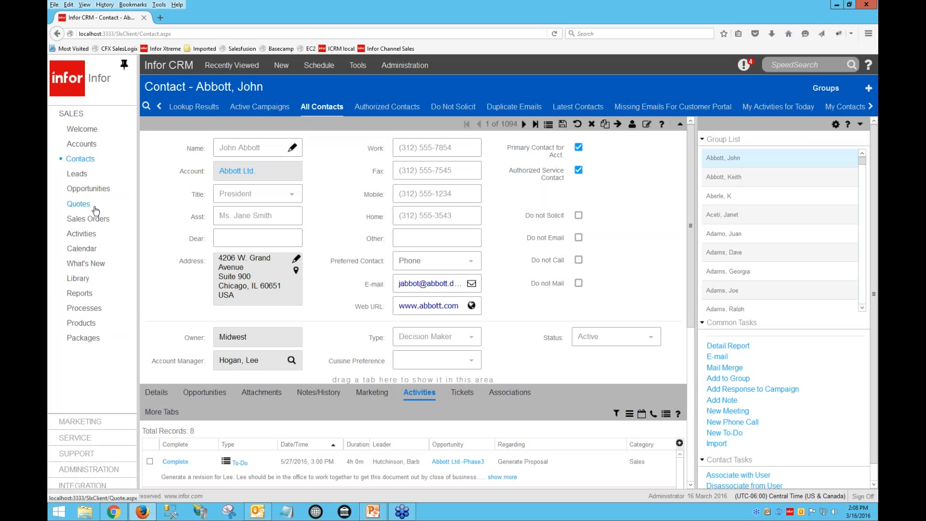
click(80, 178)
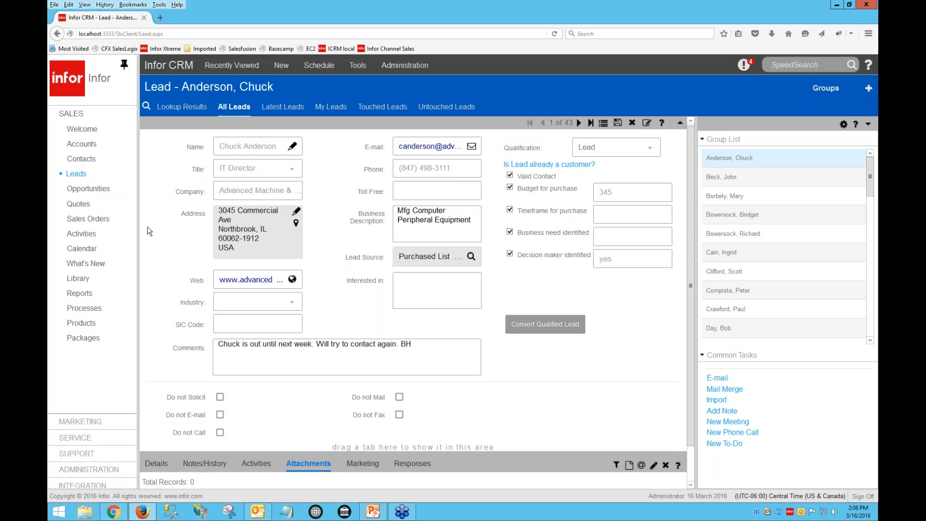
click(82, 145)
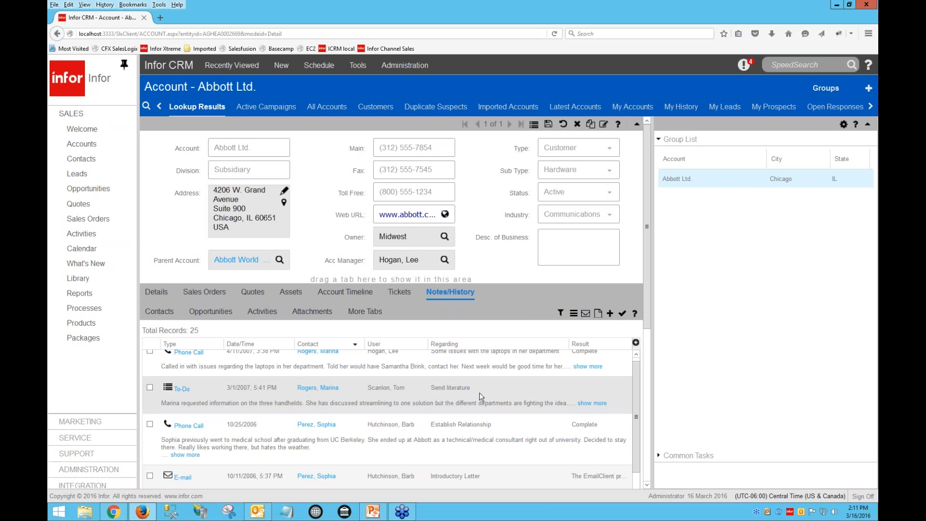
Scroll through the account's Notes/History and expand a meeting note's full text
scroll(479, 392, down, 1)
scroll(467, 432, down, 5)
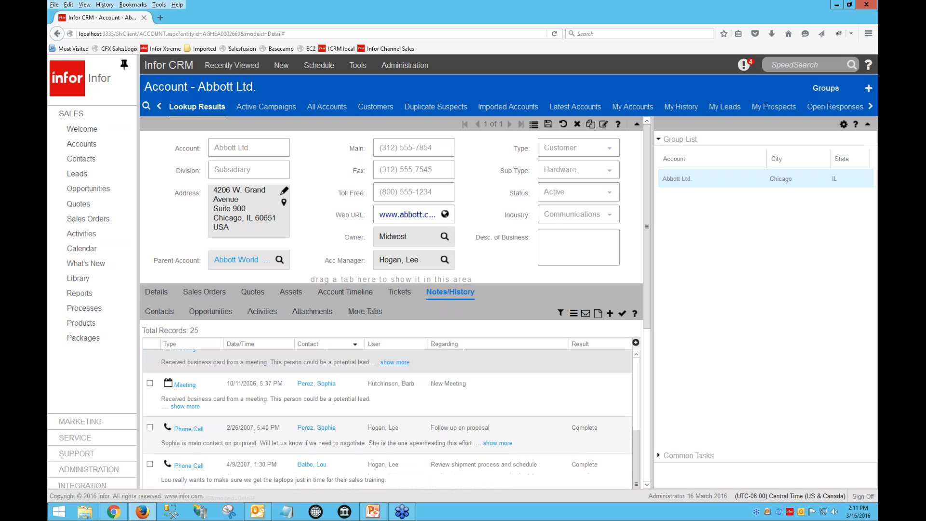
click(395, 366)
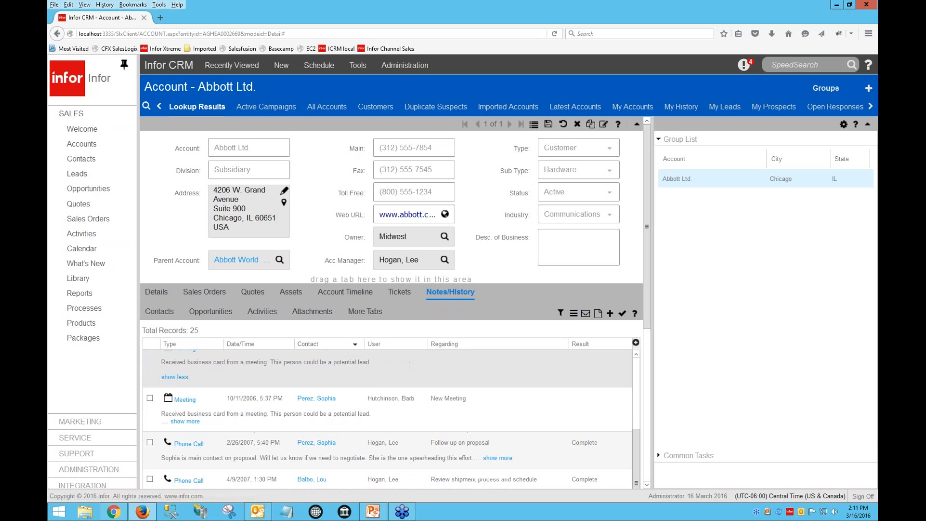
click(359, 404)
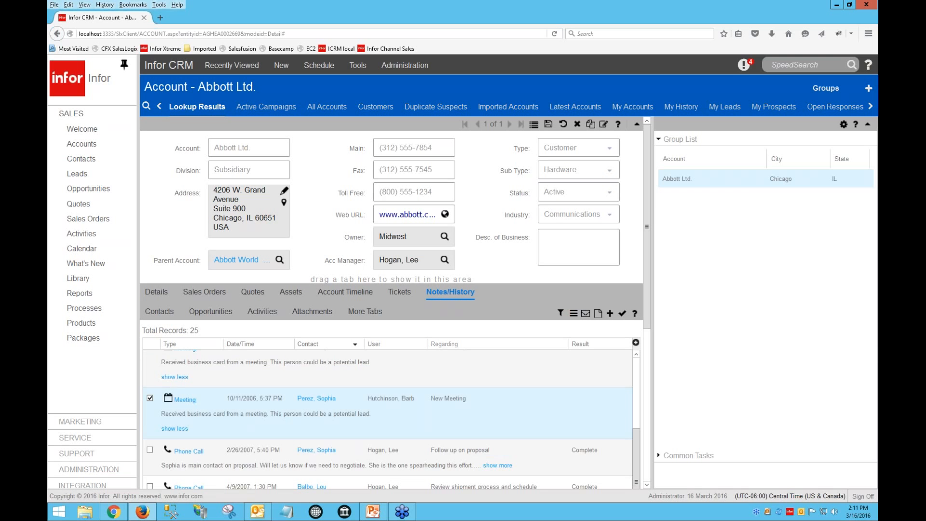
Toggle the Notes/History list between expanded and compact views and browse its records
click(574, 315)
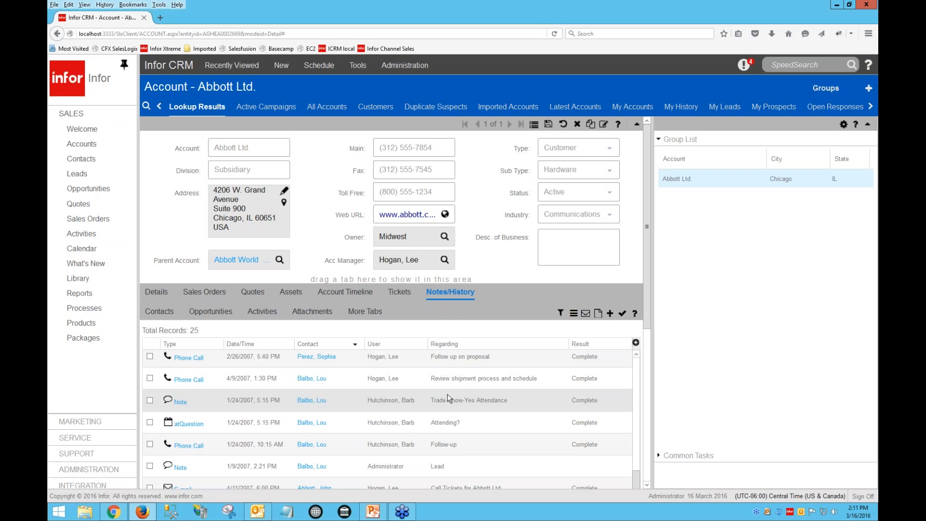
click(573, 313)
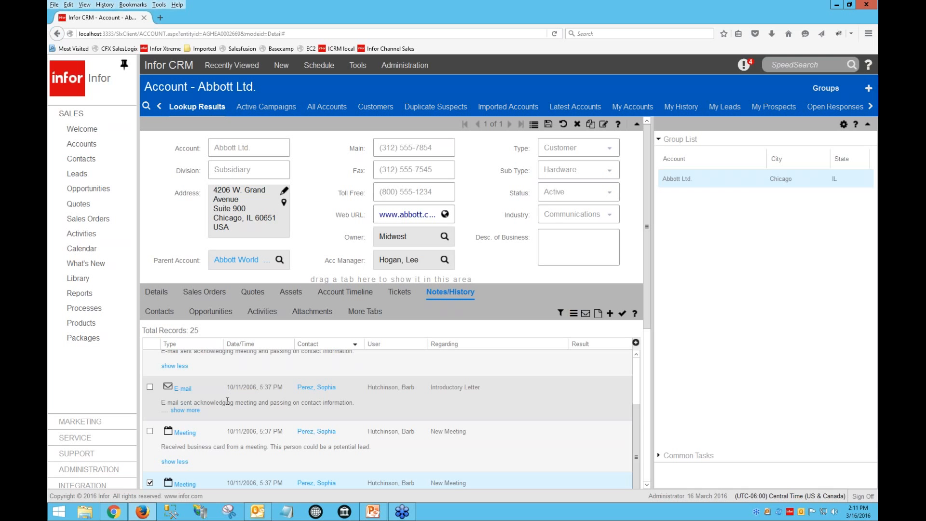
click(201, 397)
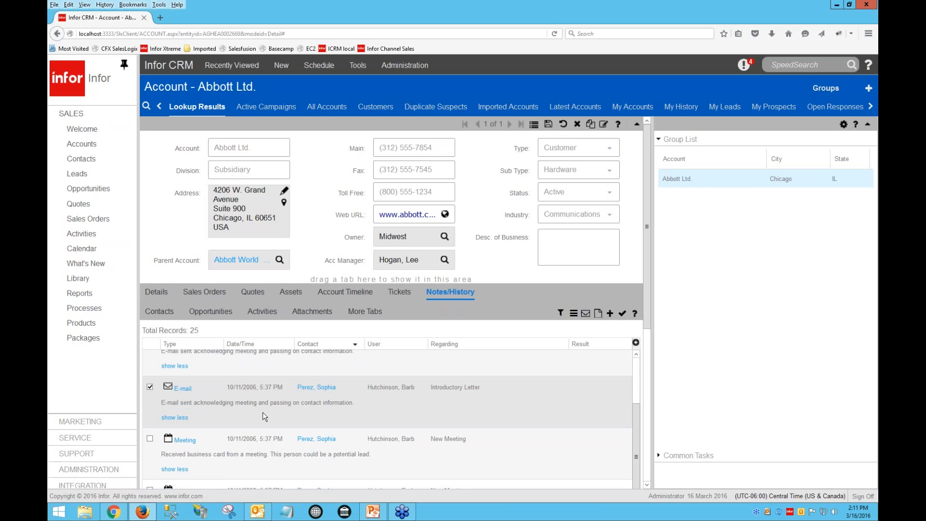
scroll(262, 415, down, 1)
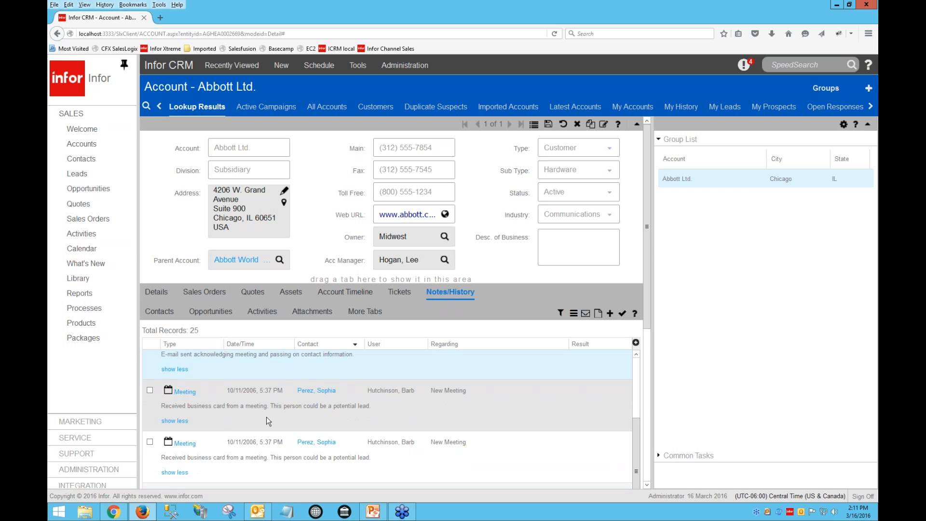
scroll(266, 417, down, 1)
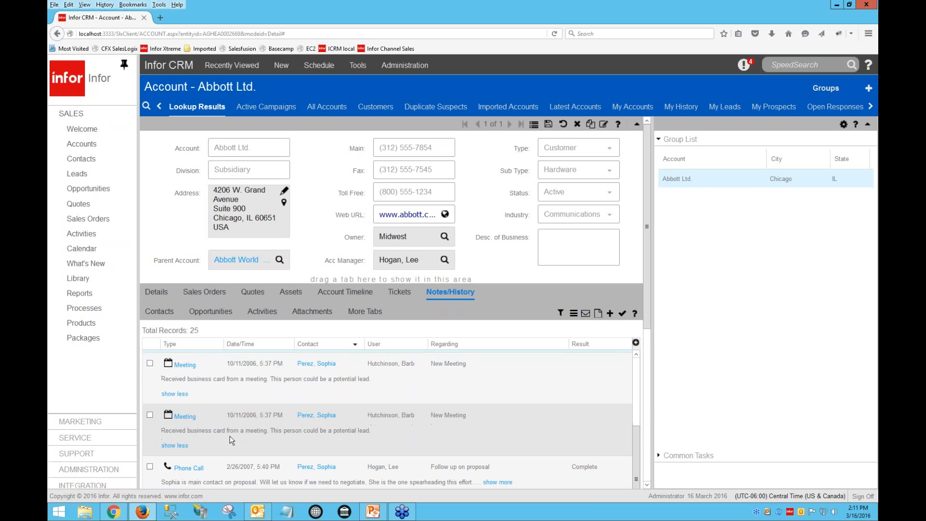
scroll(229, 435, up, 3)
click(572, 314)
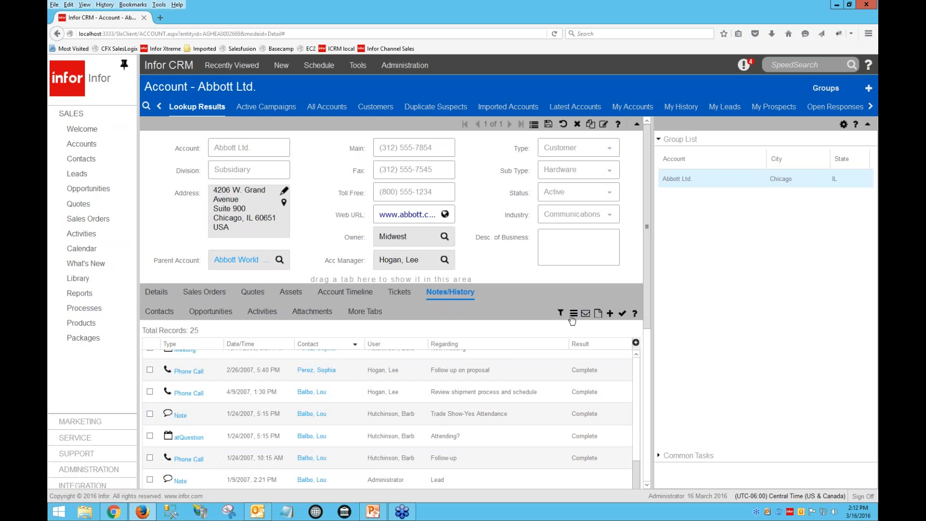
scroll(490, 428, up, 3)
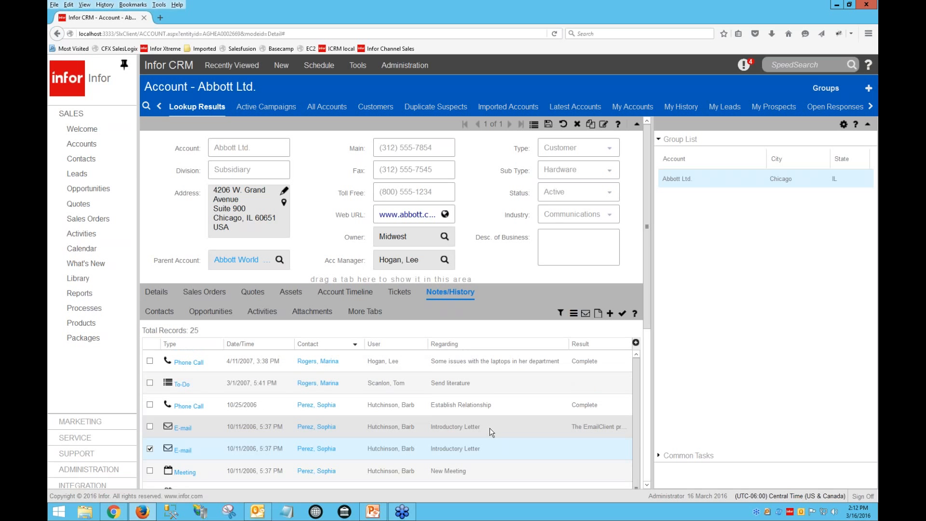
View the account's Tickets, Opportunities and Activities tabs
click(398, 293)
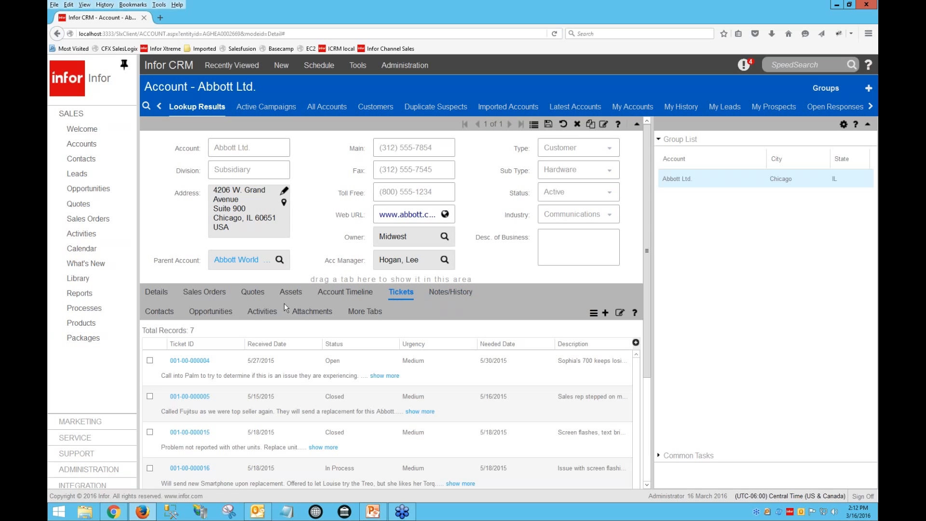
click(218, 318)
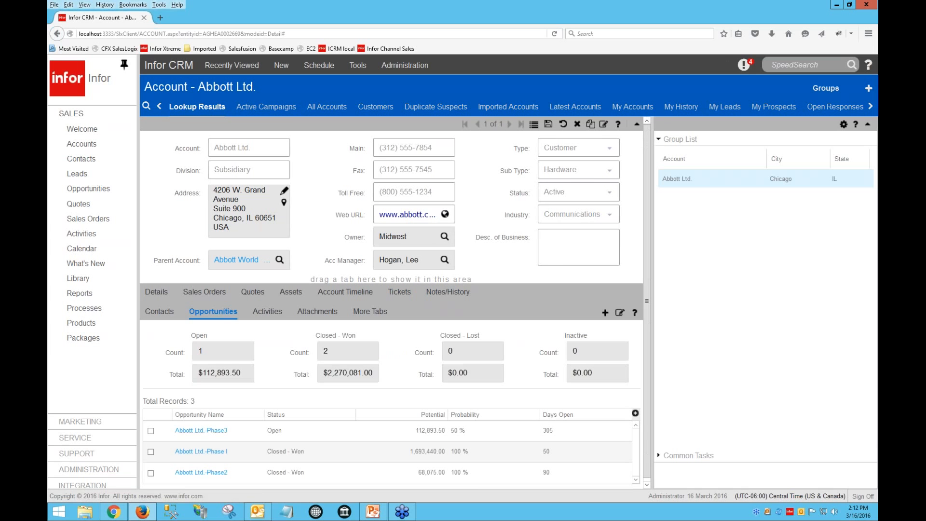
click(269, 311)
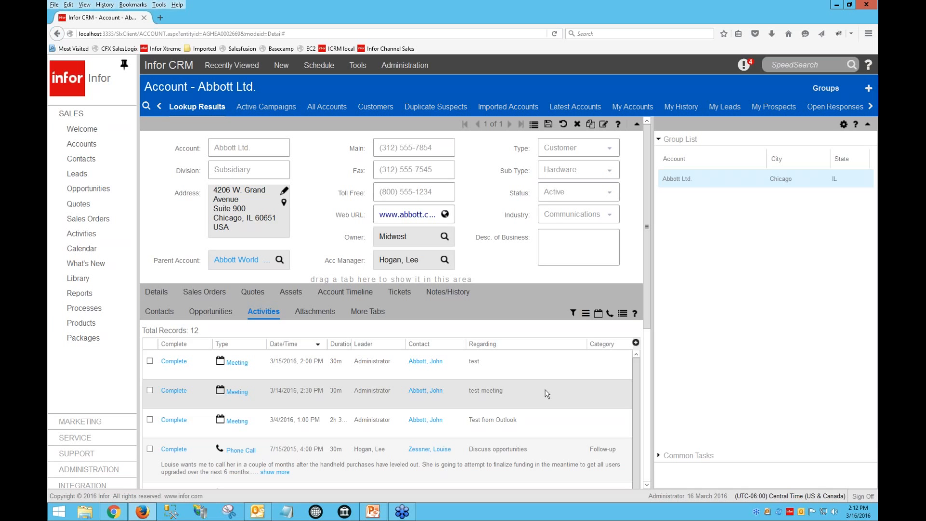
Hide the Category and Type columns in the Activities grid
click(636, 342)
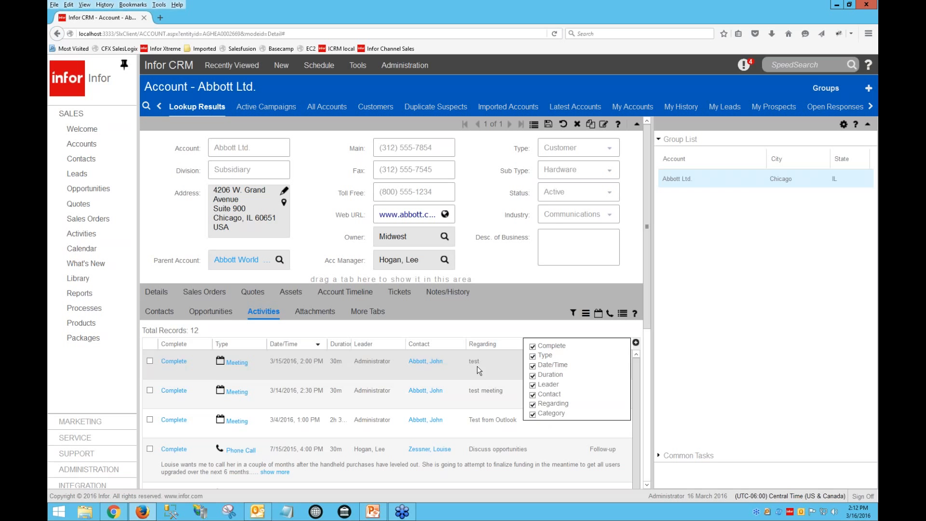
click(532, 413)
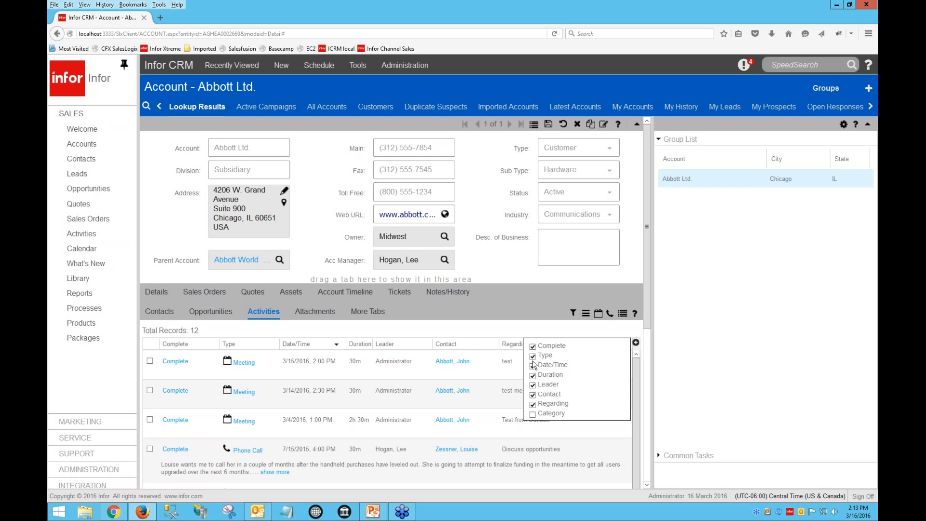
click(533, 357)
click(513, 366)
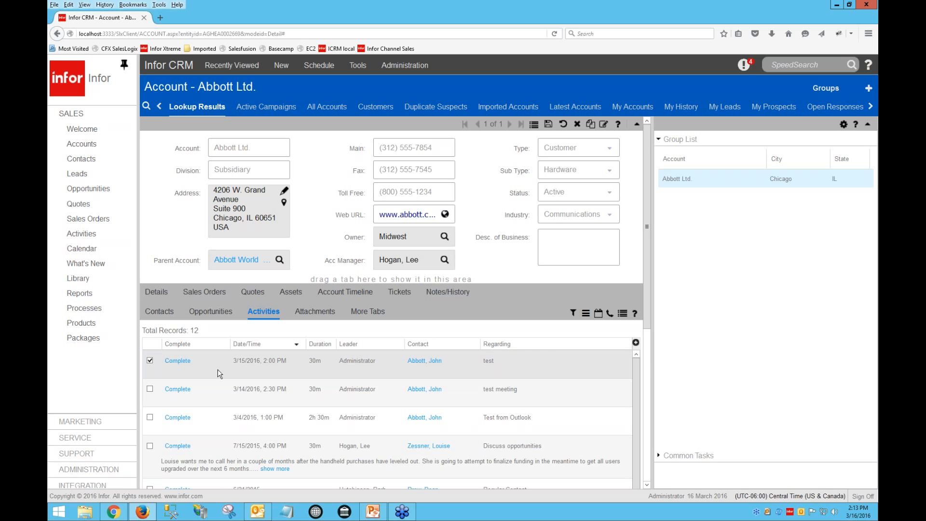
Move the Date/Time column to the front of the Activities grid and sort by Duration descending
drag(218, 367, 272, 348)
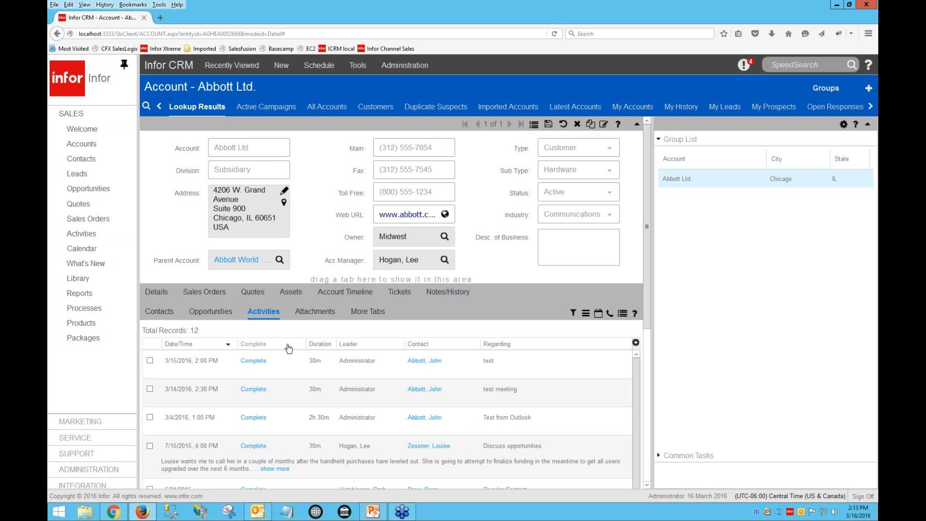
click(323, 345)
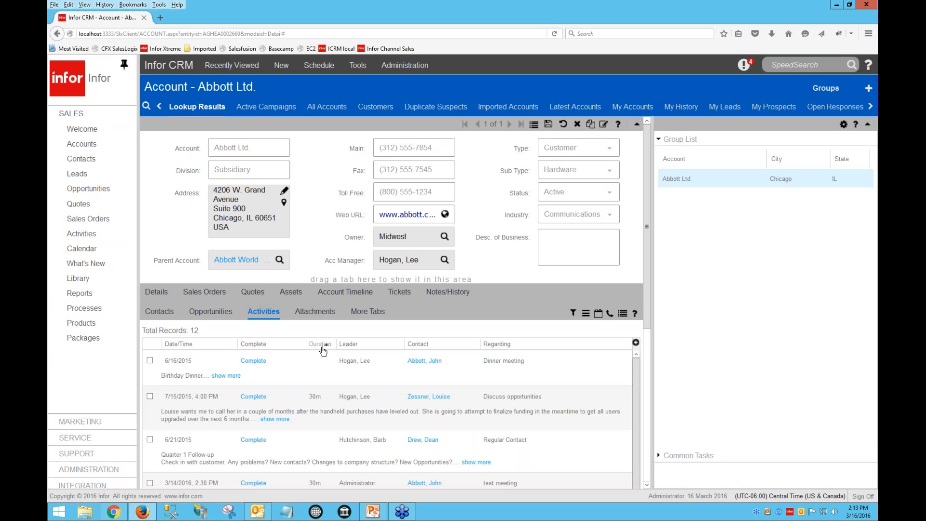
click(322, 345)
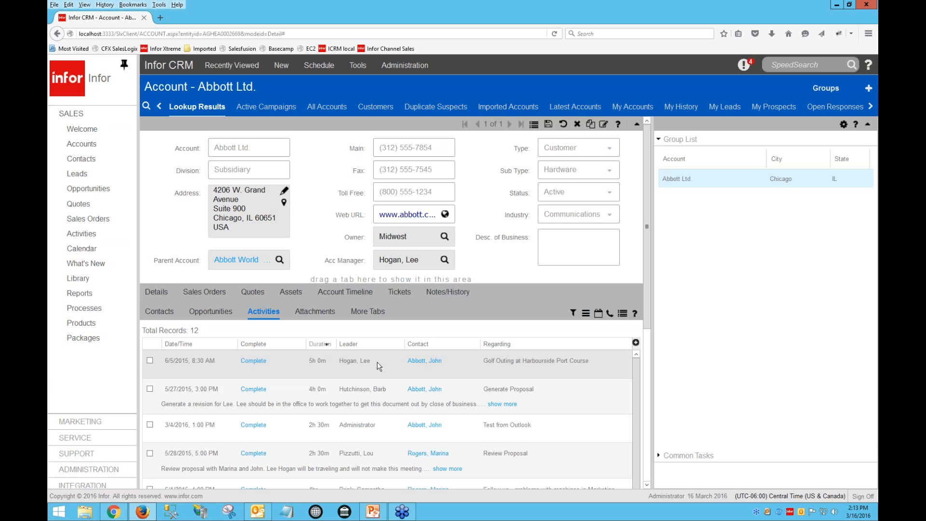
Show the Category and Type columns again in the Activities grid
click(635, 343)
click(532, 413)
click(532, 346)
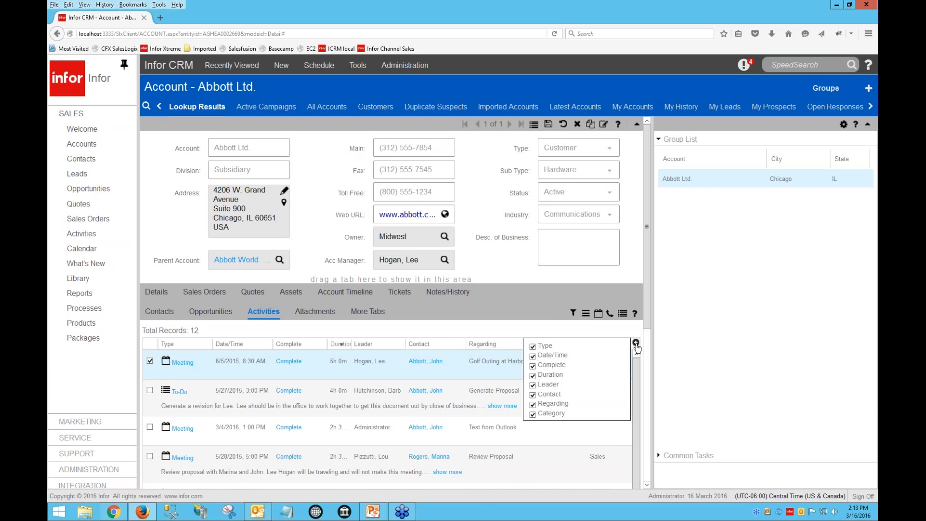
click(636, 343)
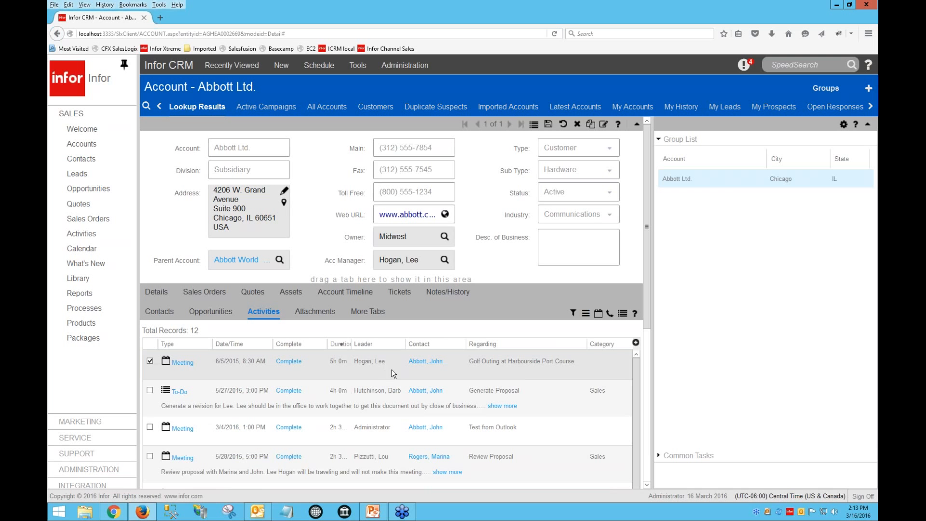
Open the Abbott Ltd. quote from the Quotes area and view its Products tab
click(81, 205)
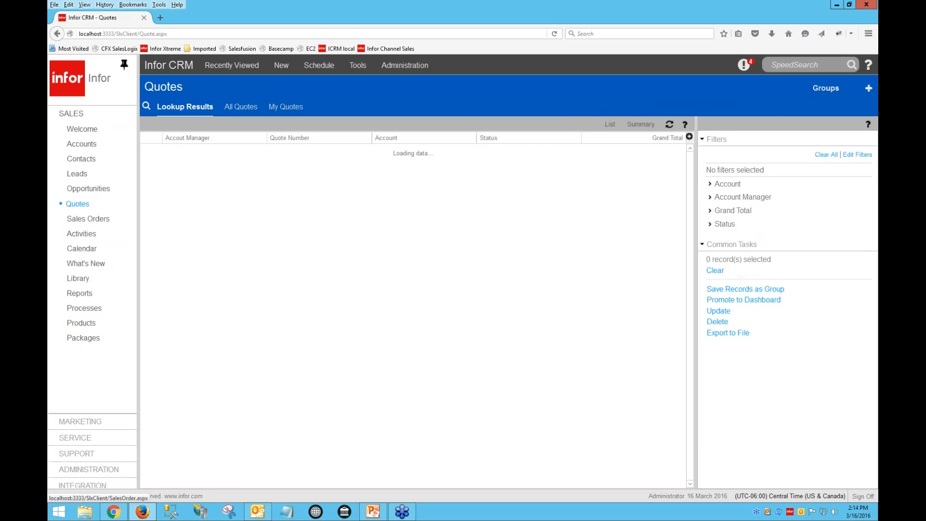
click(299, 155)
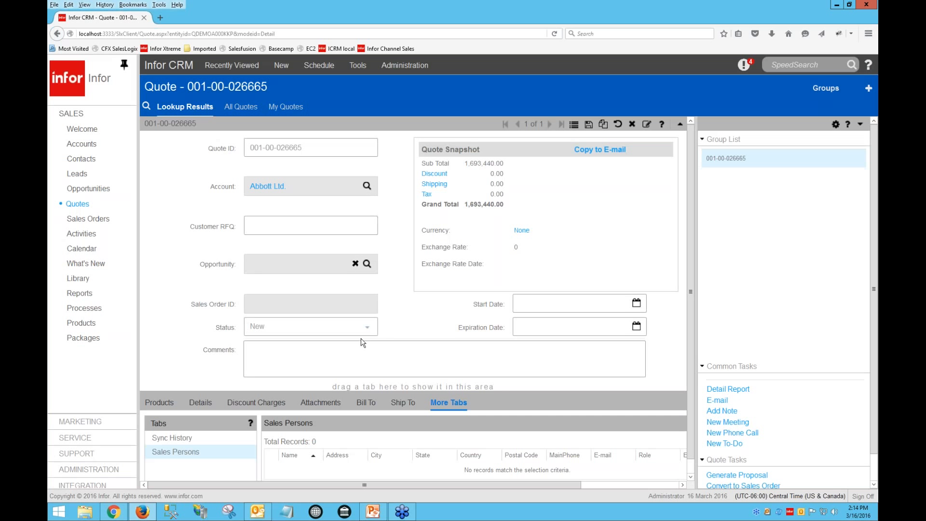
scroll(360, 340, down, 1)
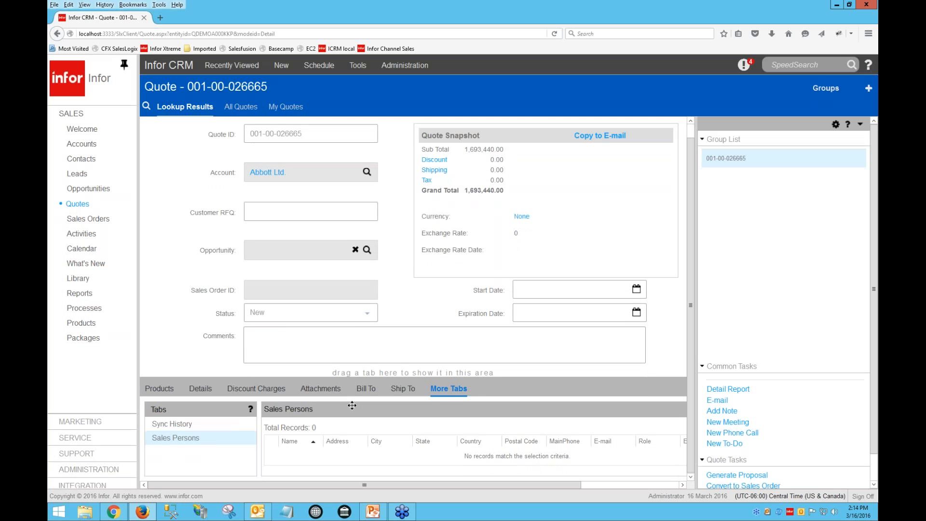
click(168, 392)
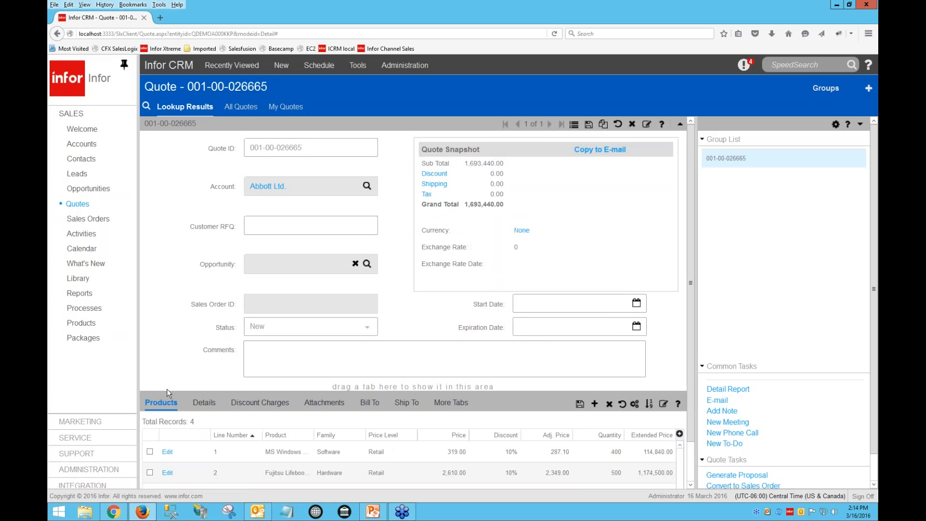
Convert the quote to a sales order
scroll(296, 446, down, 1)
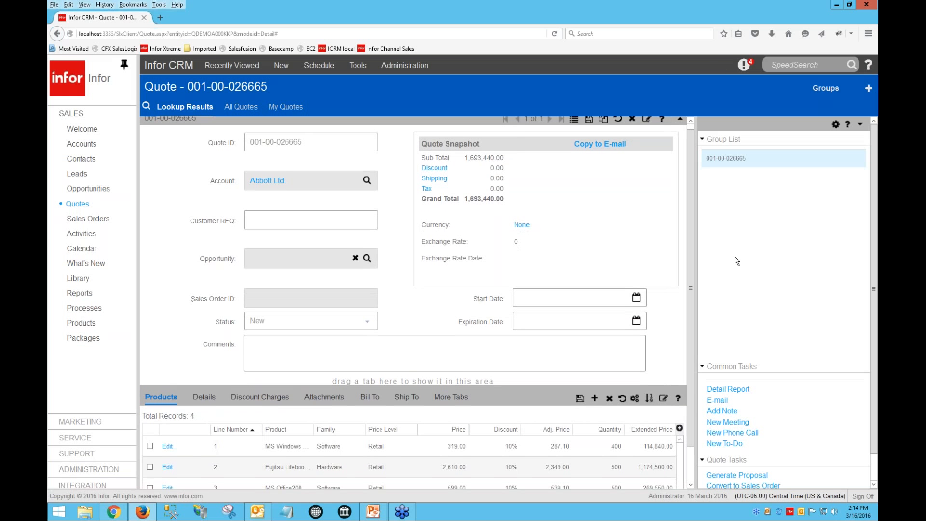
scroll(736, 260, down, 1)
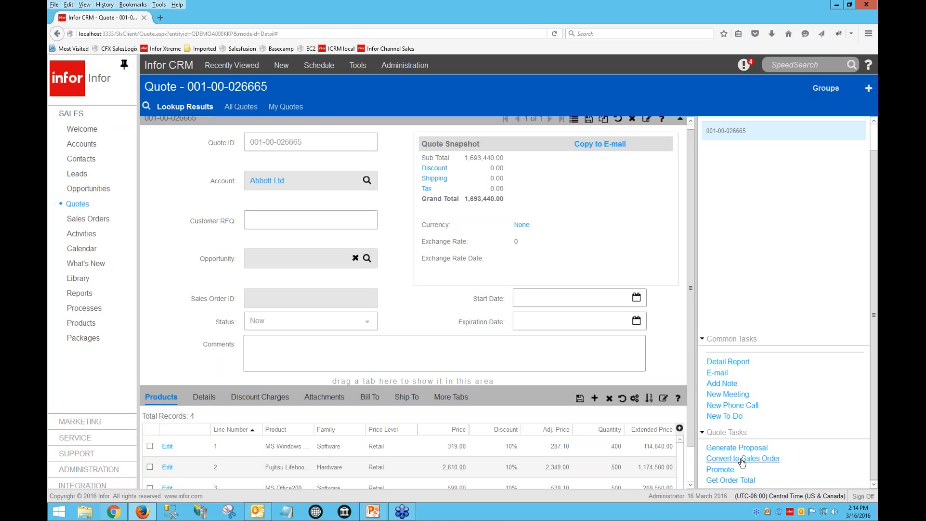
click(741, 462)
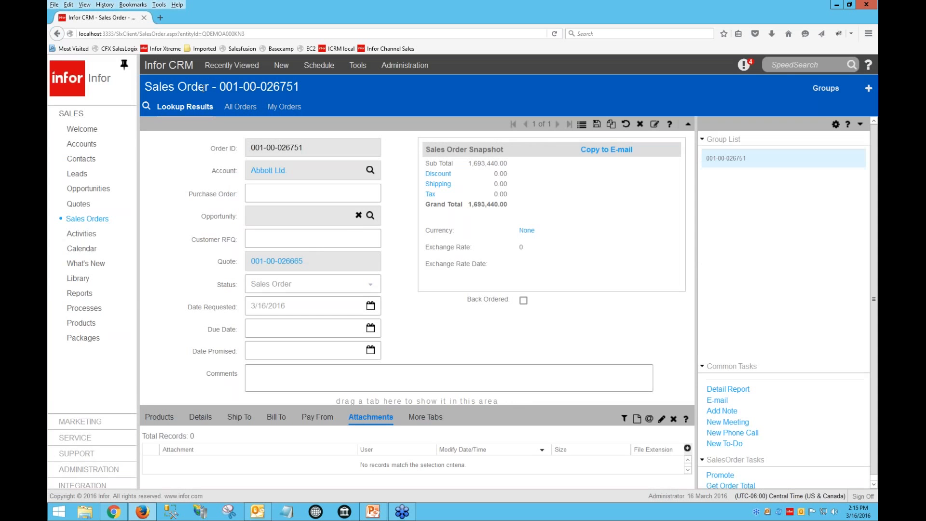
Review the new sales order's Products tab, then open the Opportunities list
click(157, 417)
scroll(262, 431, down, 1)
scroll(261, 431, down, 1)
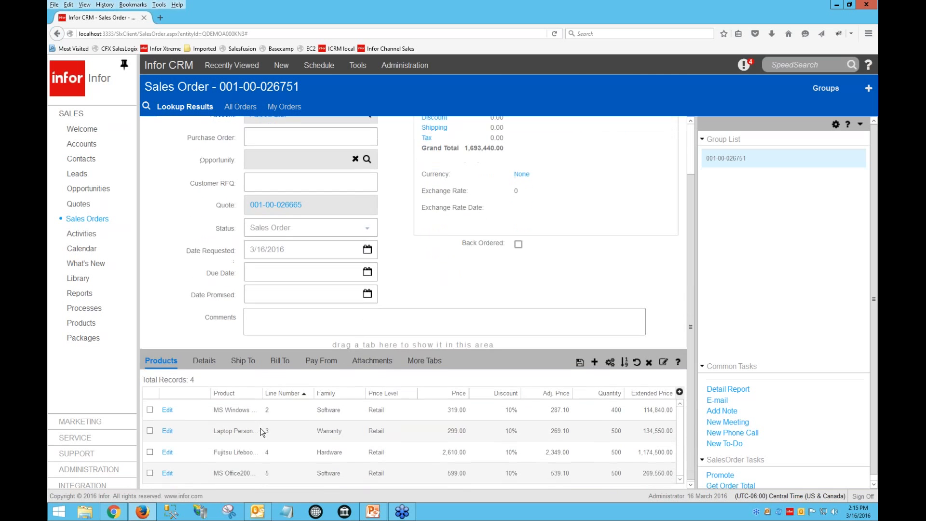
scroll(262, 431, up, 2)
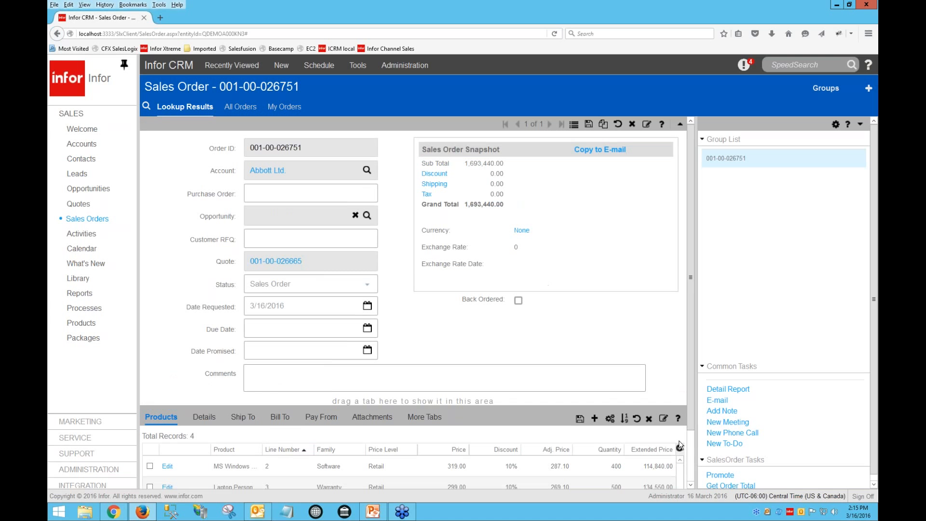
scroll(743, 434, down, 1)
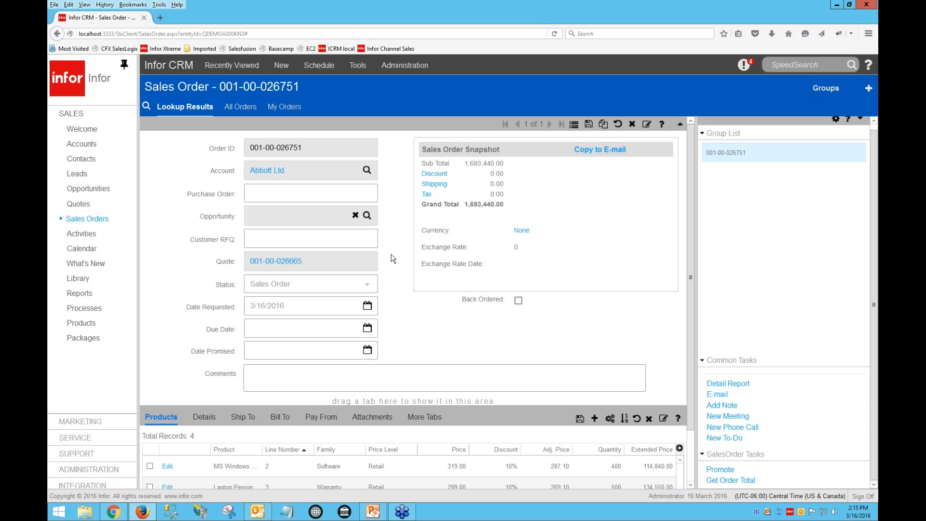
click(87, 189)
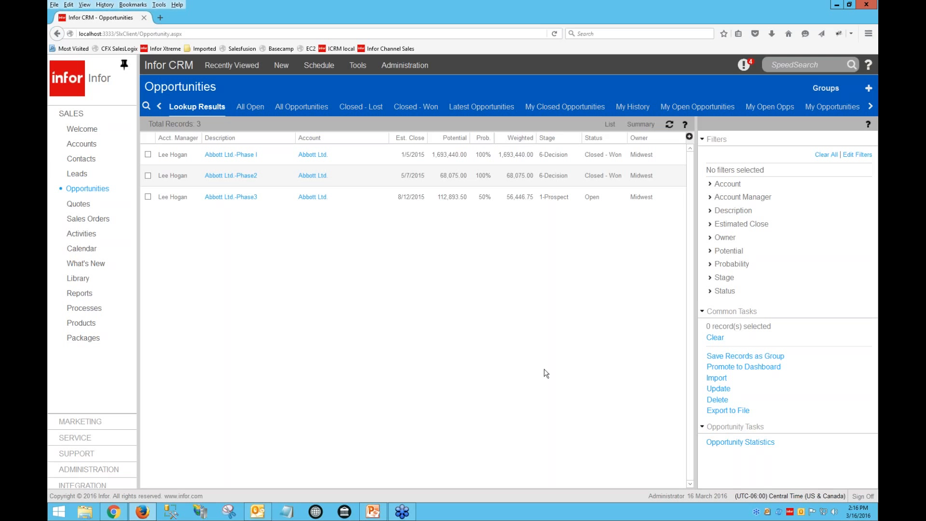
Start a record import for opportunities, uploading the North America Leads.csv file and continuing to the delimiter settings
click(715, 377)
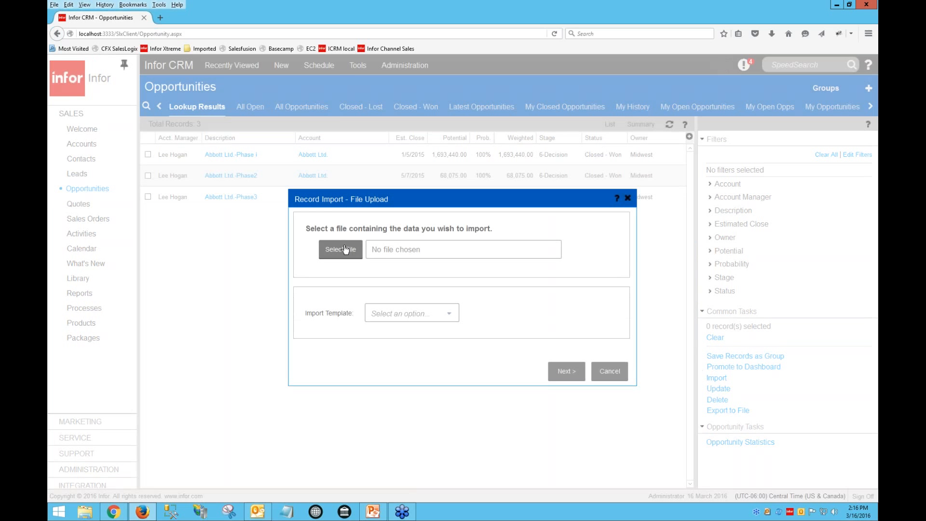
click(345, 249)
double_click(190, 71)
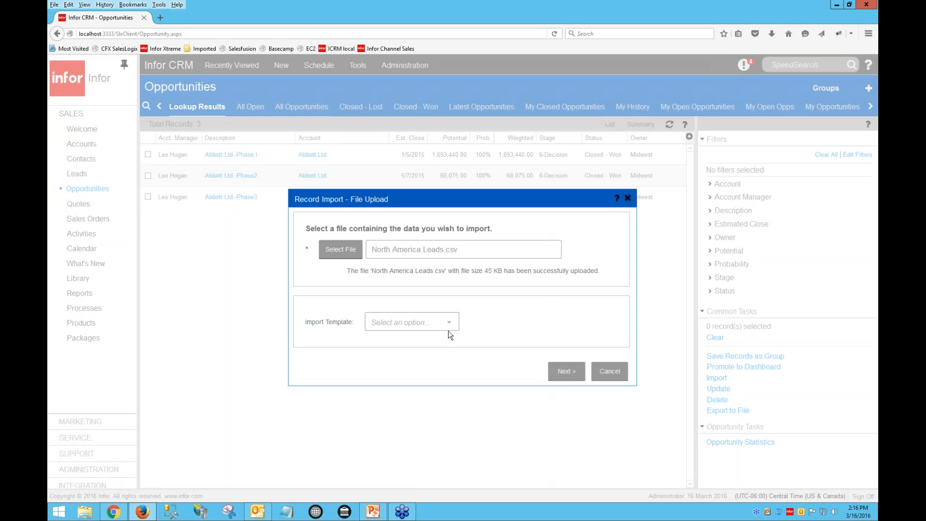
click(565, 371)
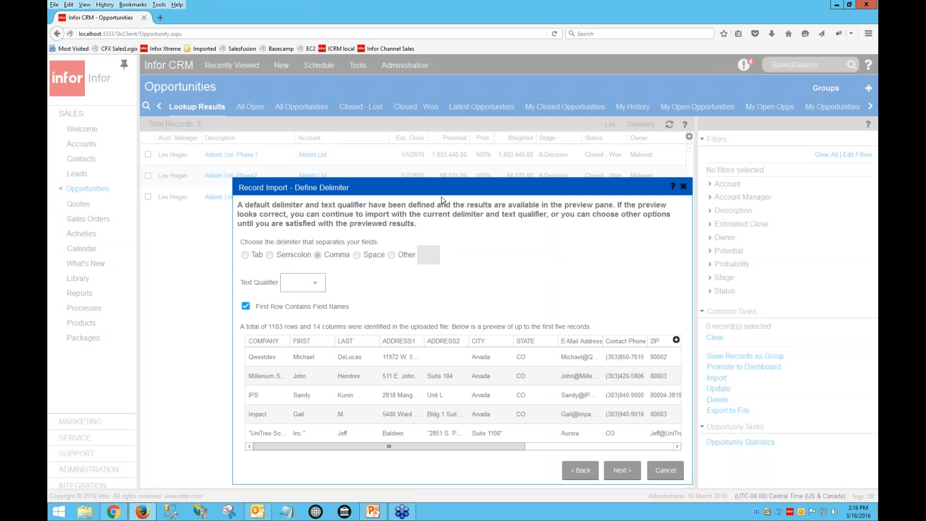
Continue to the import matching options, then cancel the record import wizard
click(622, 469)
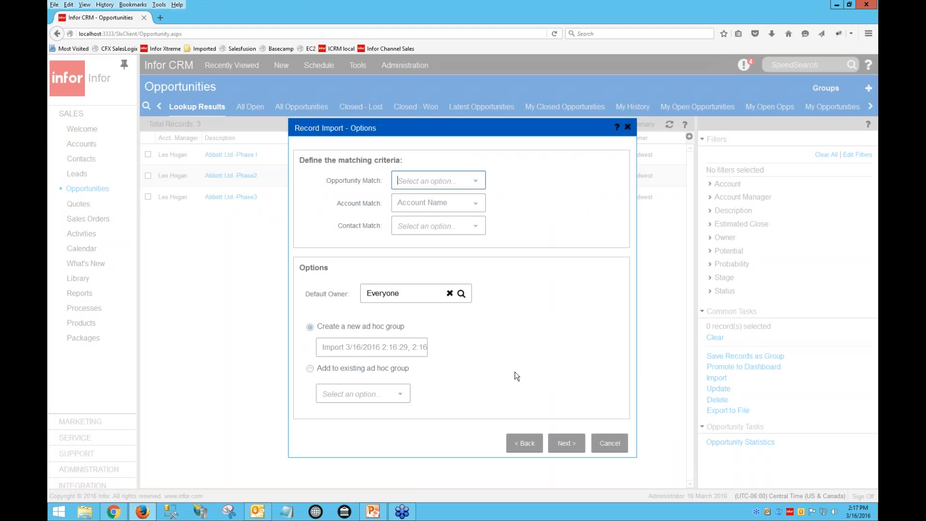
click(611, 447)
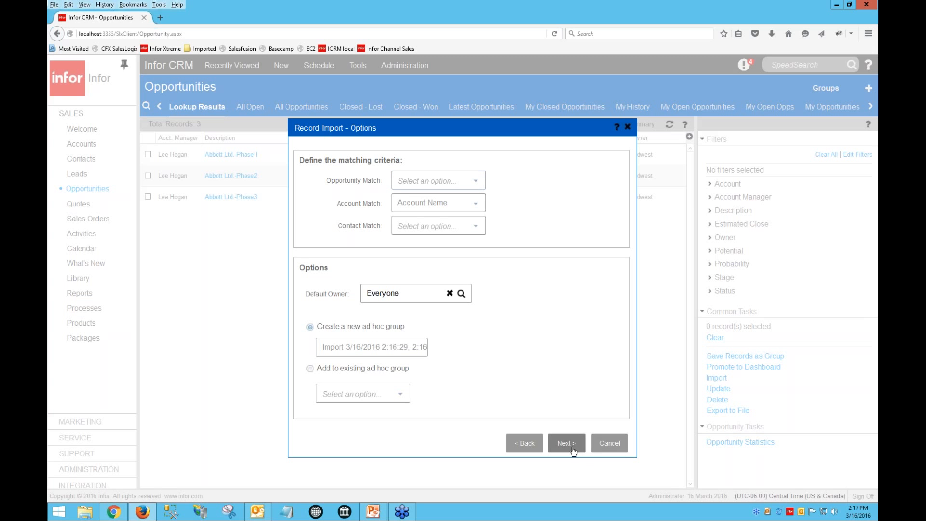
click(603, 444)
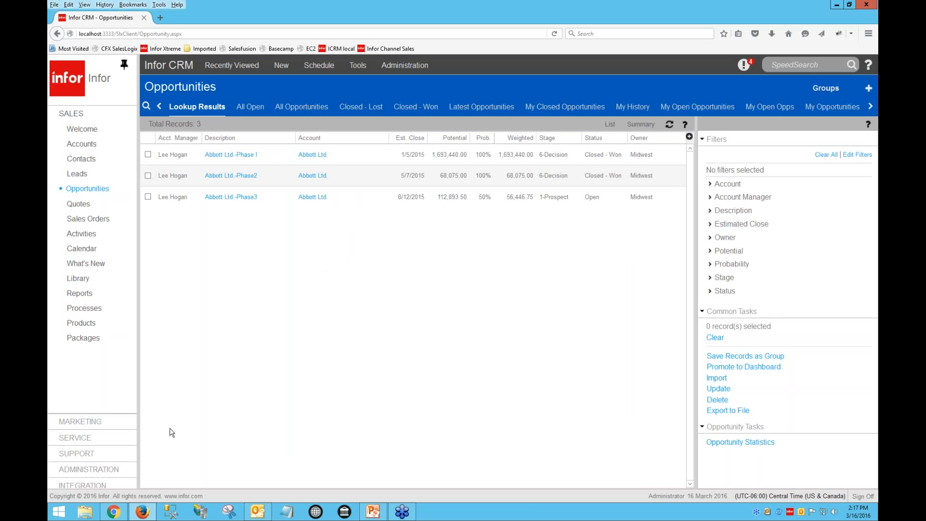
Open the office profile from the Administration area and view its Security settings
click(115, 472)
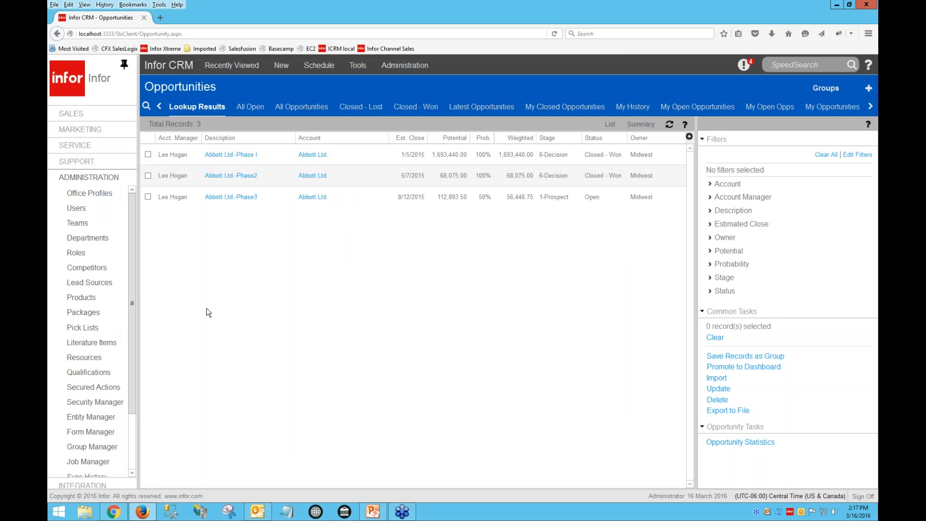
click(91, 196)
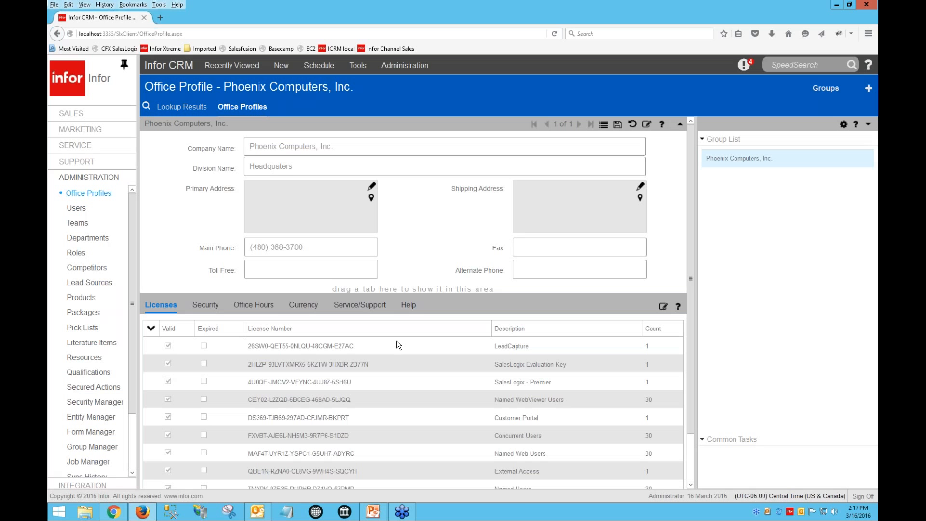
scroll(397, 344, down, 1)
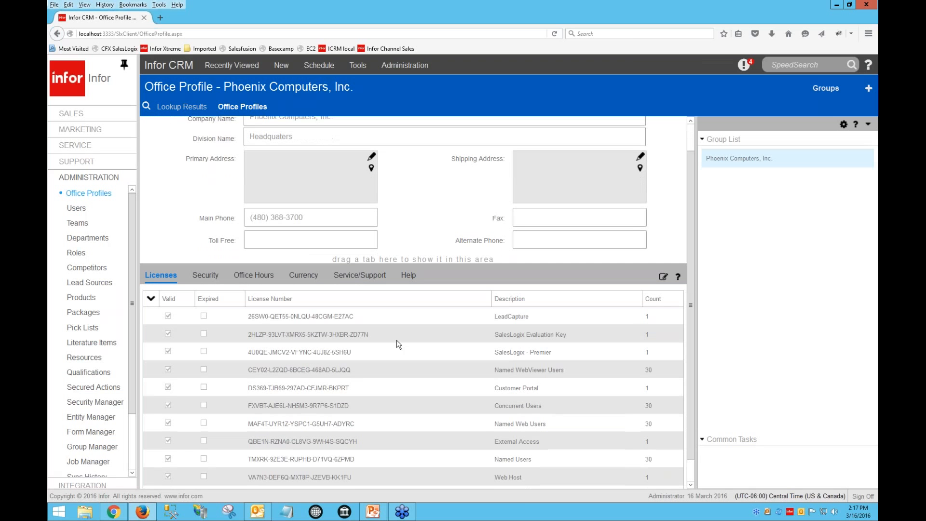
click(205, 275)
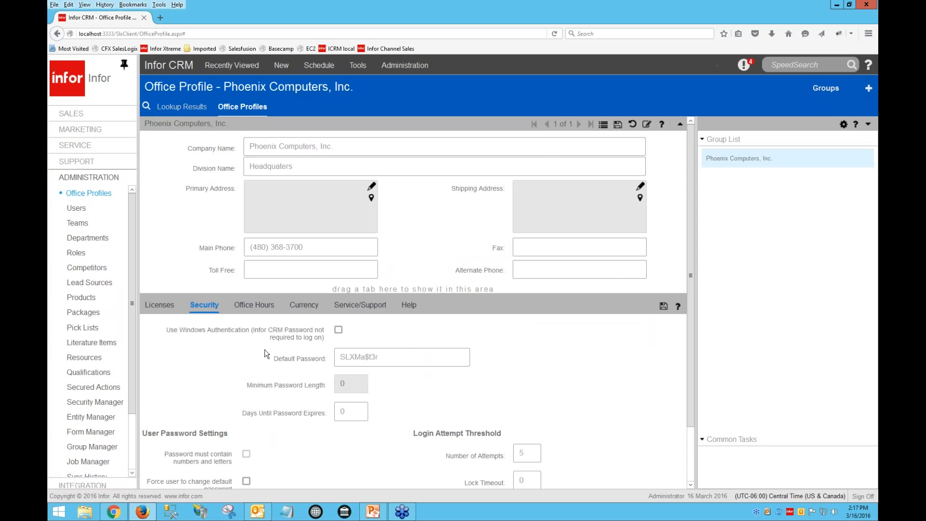
scroll(265, 354, down, 2)
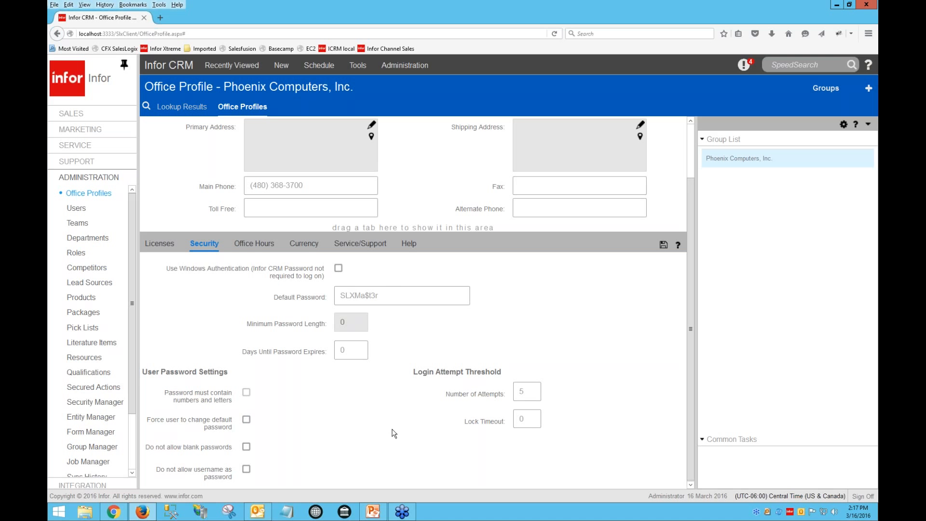
Browse the office profile's Office Hours, Currency, Service/Support and Help tabs, including the supported languages list
double_click(528, 391)
click(264, 246)
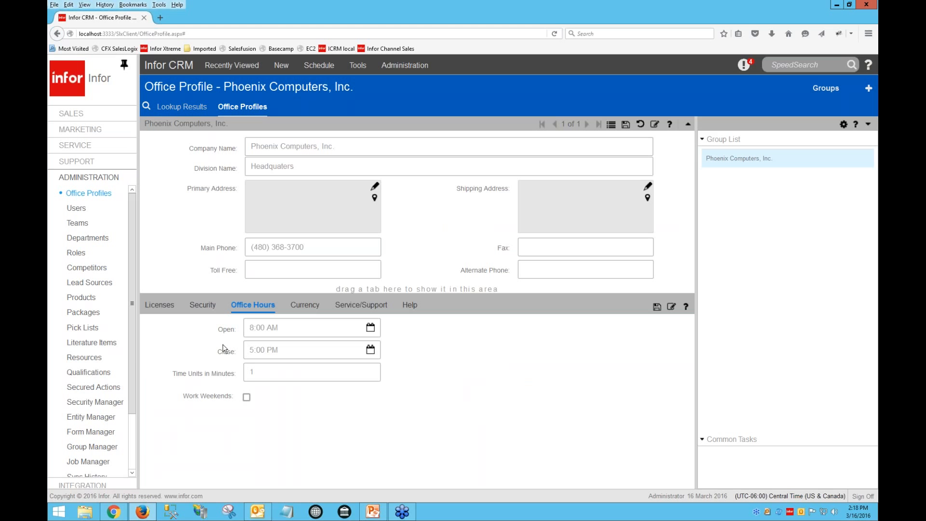
click(305, 305)
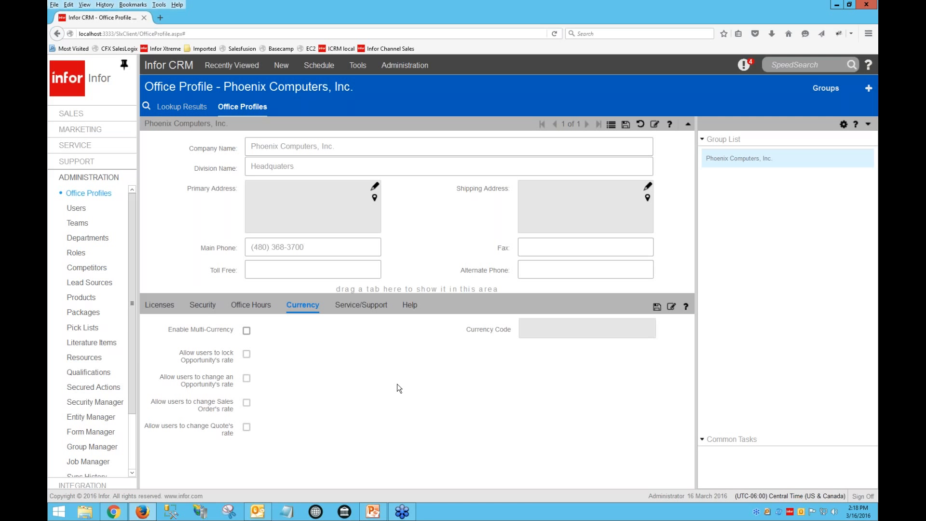
click(360, 309)
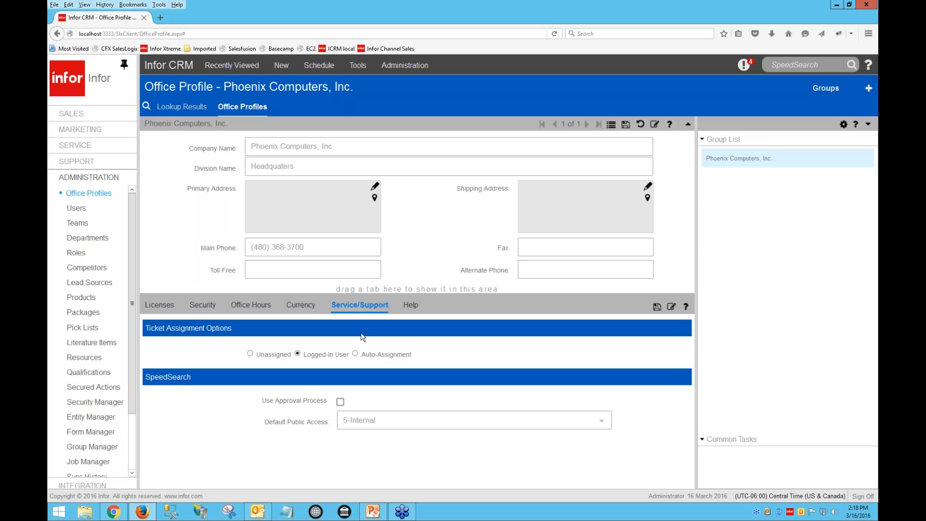
click(407, 305)
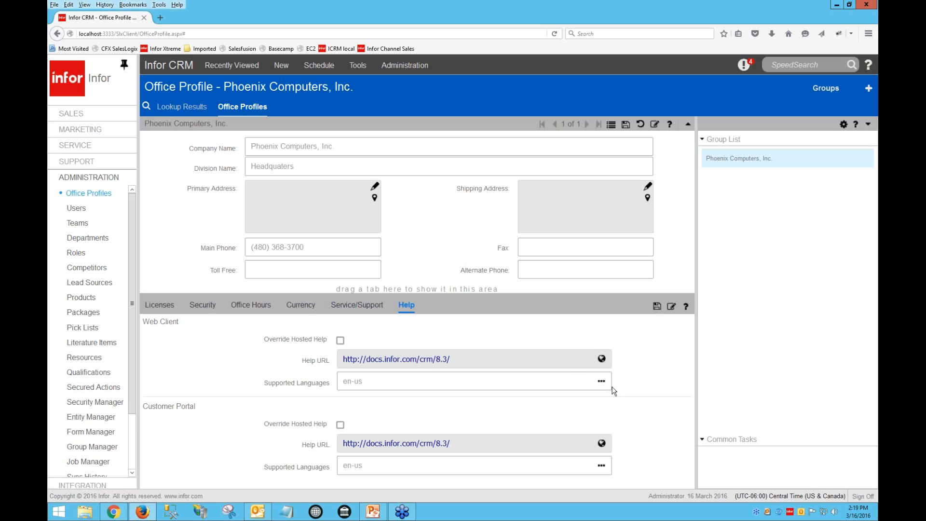
click(601, 381)
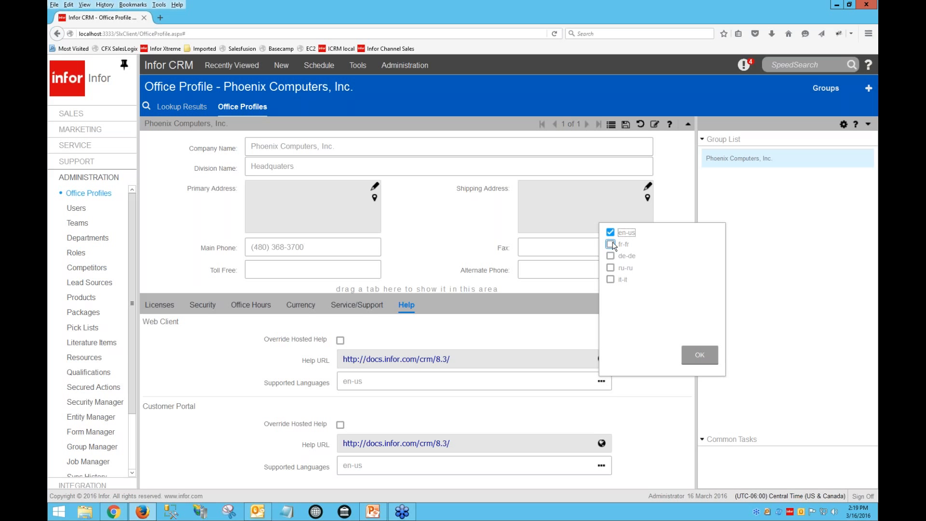
click(699, 355)
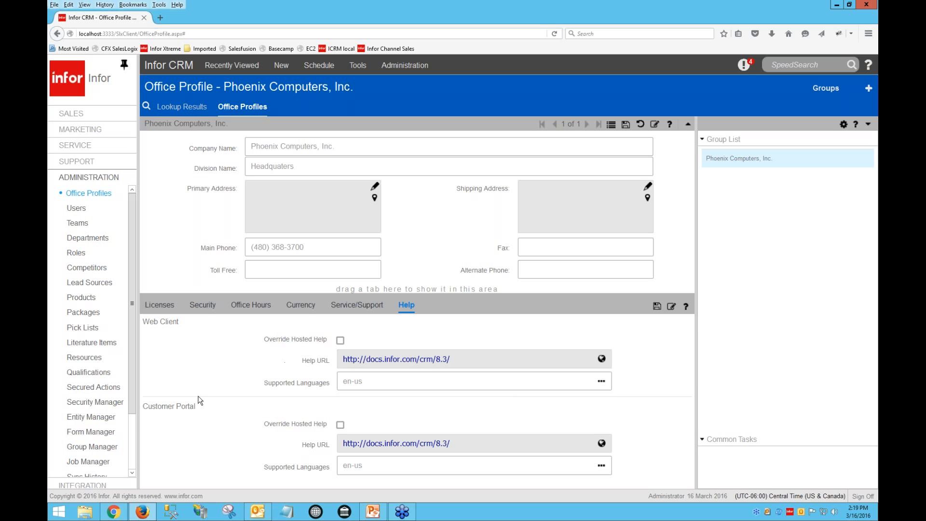
Open Entity Manager and start a new entity with the display name test
scroll(96, 393, down, 3)
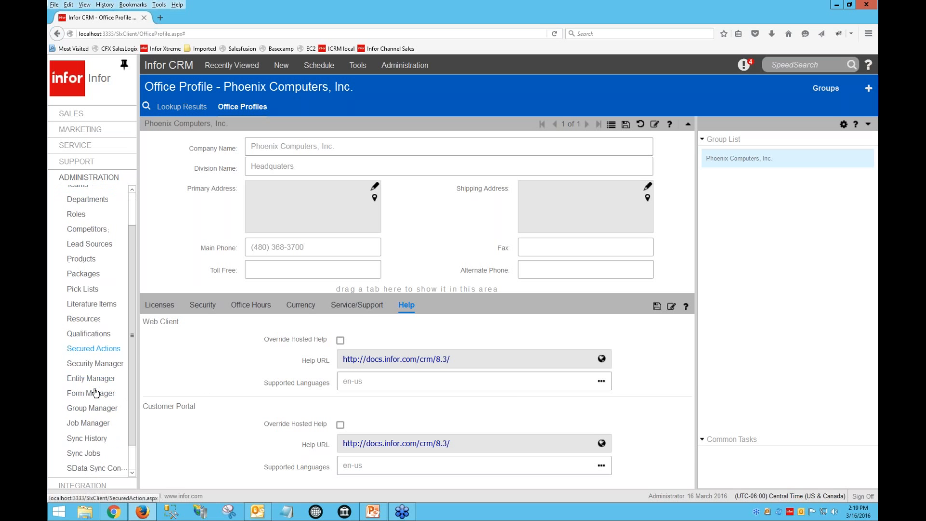
click(97, 352)
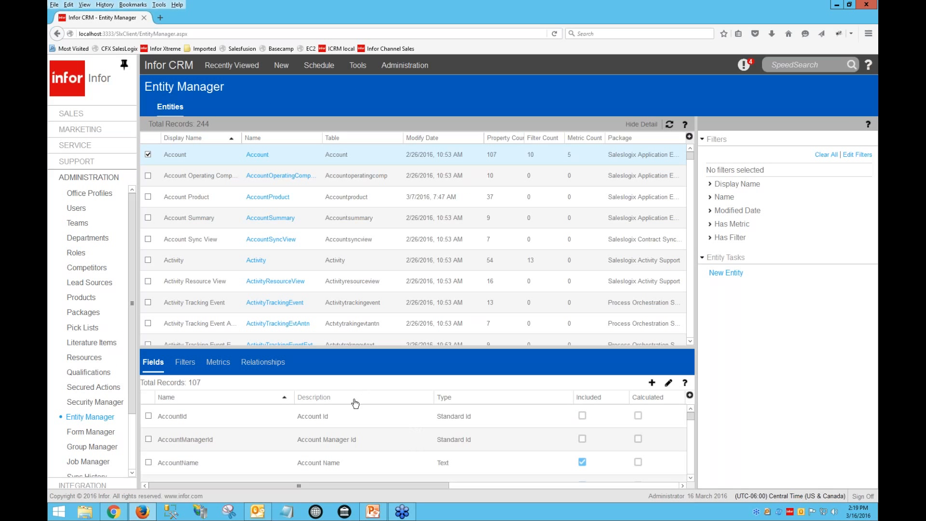
click(726, 274)
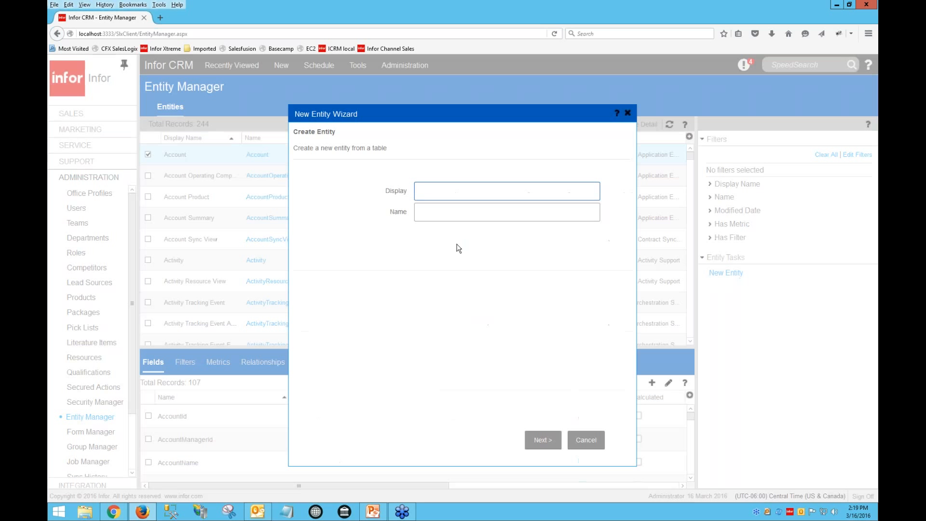
text(test)
click(481, 213)
click(543, 439)
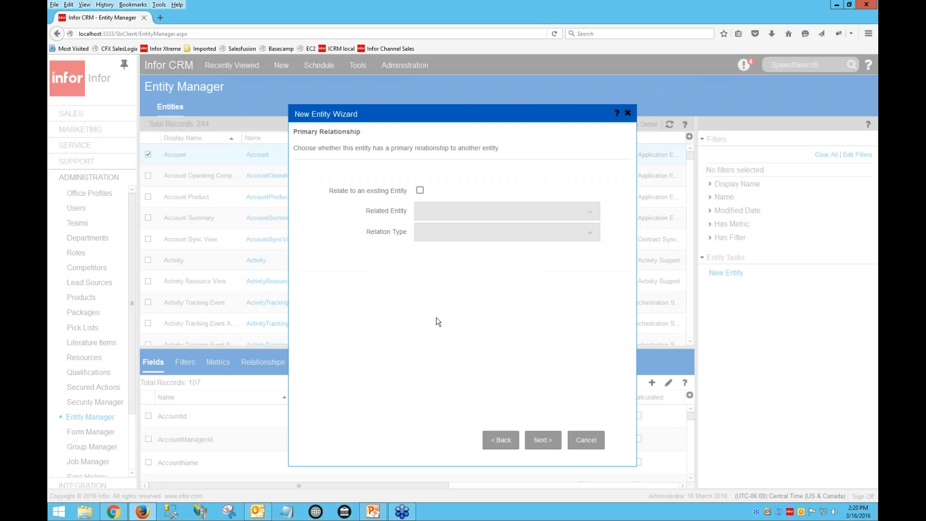
Relate the new entity to the Account entity as a 1:1 extension entity and continue
click(420, 190)
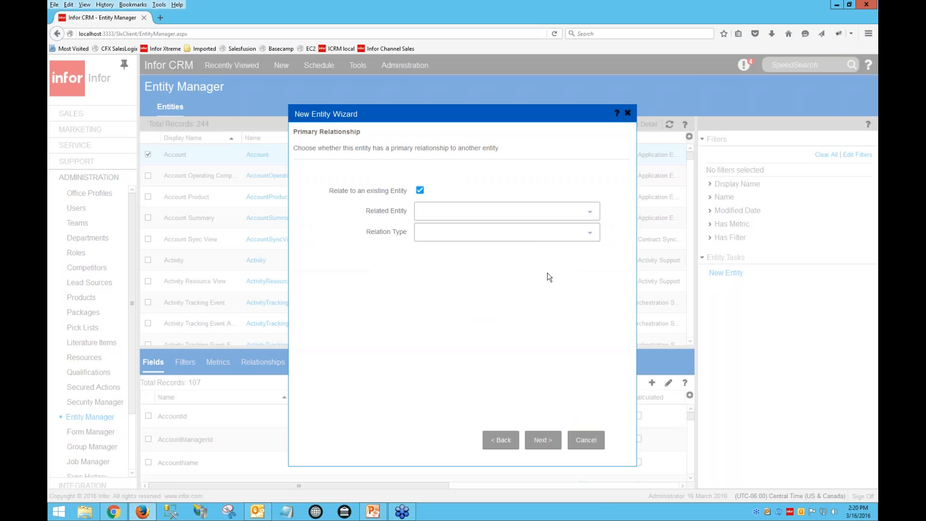
click(589, 212)
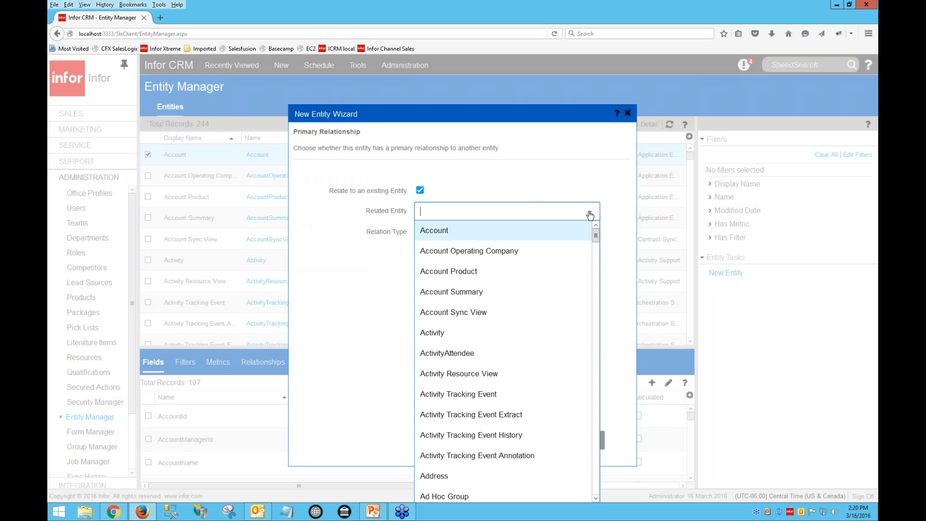
click(499, 235)
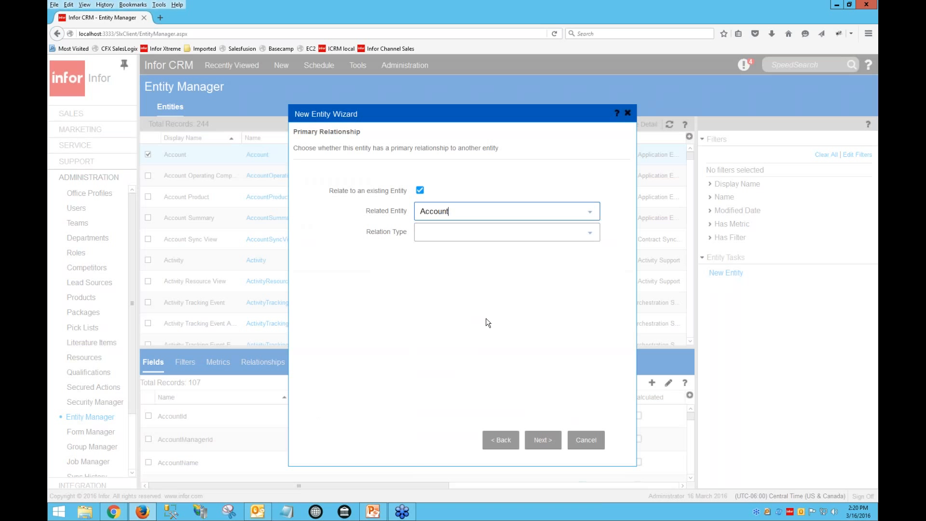
click(578, 232)
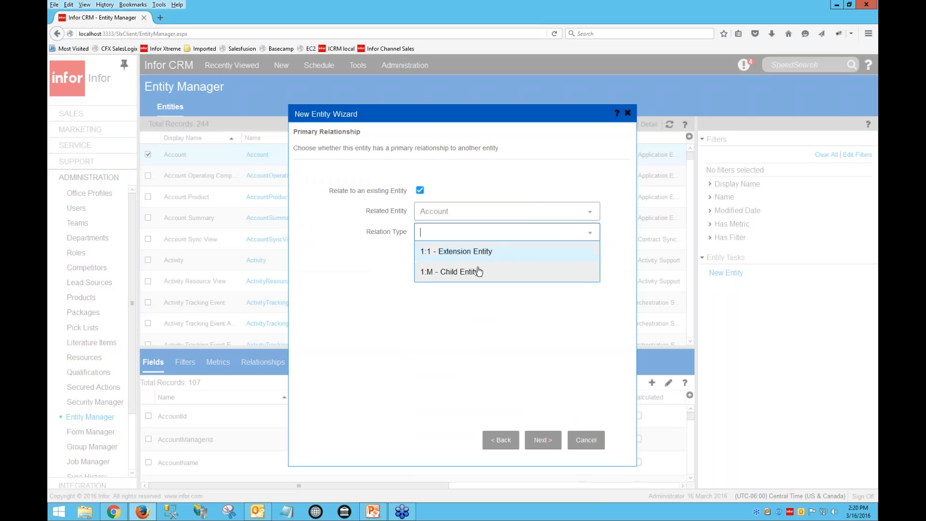
click(484, 252)
click(542, 440)
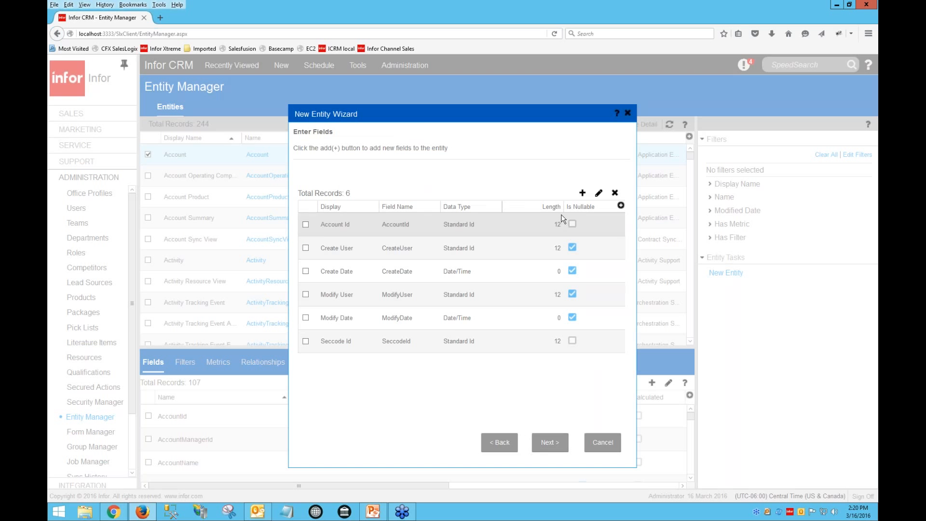
Add a new field to the entity and set its type to Pick List
click(583, 192)
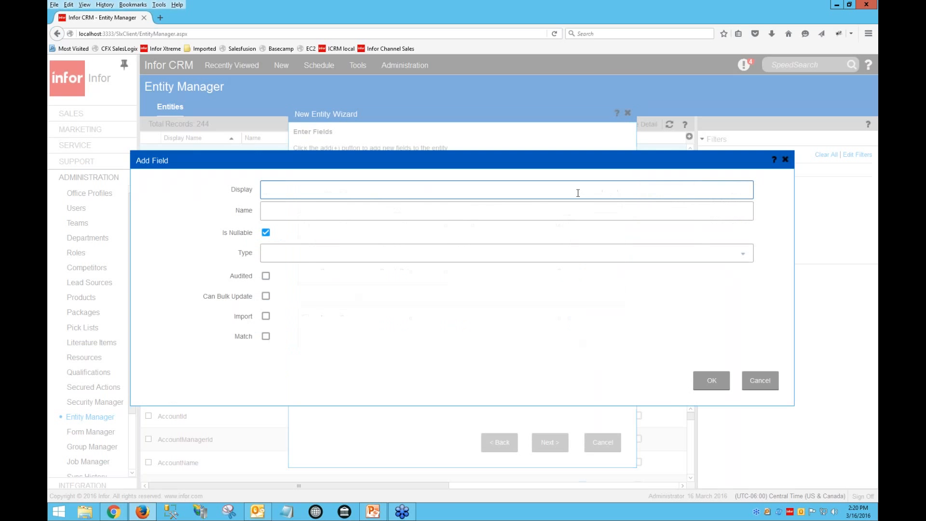
drag(557, 161, 497, 127)
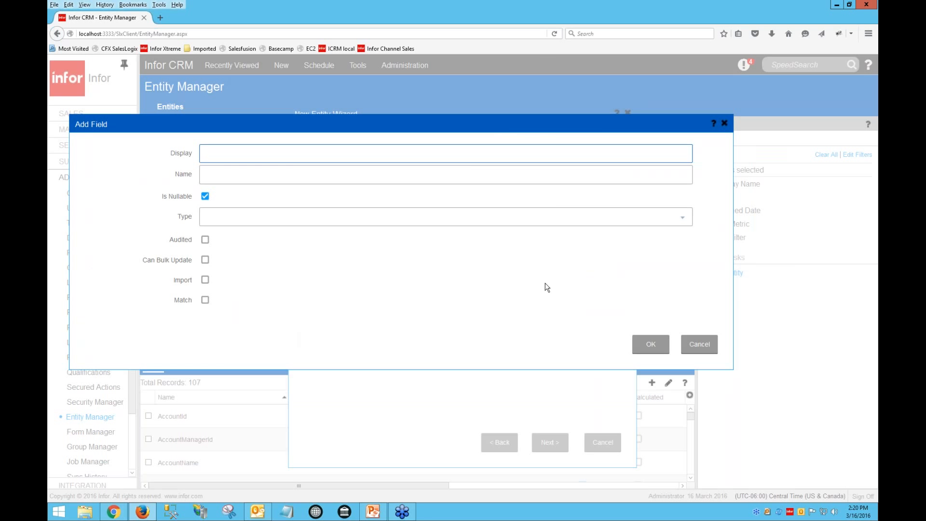
click(683, 217)
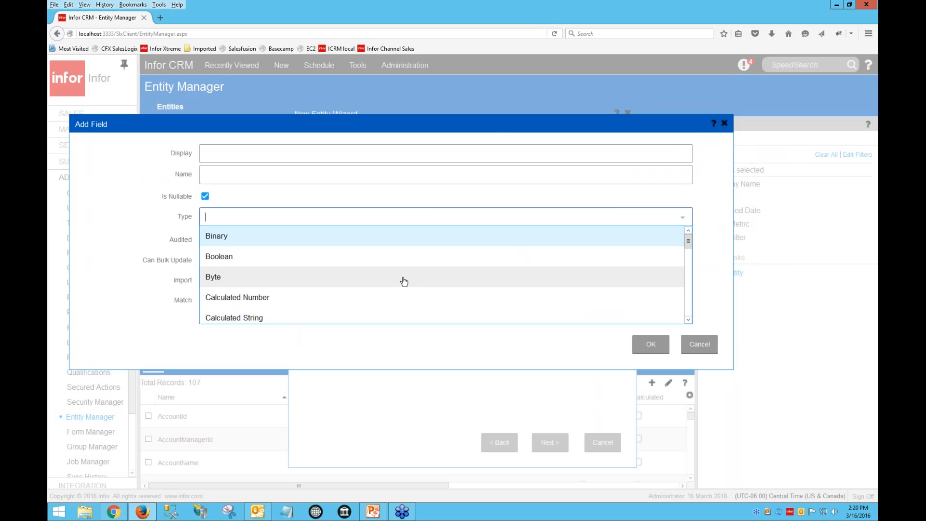
scroll(404, 282, down, 3)
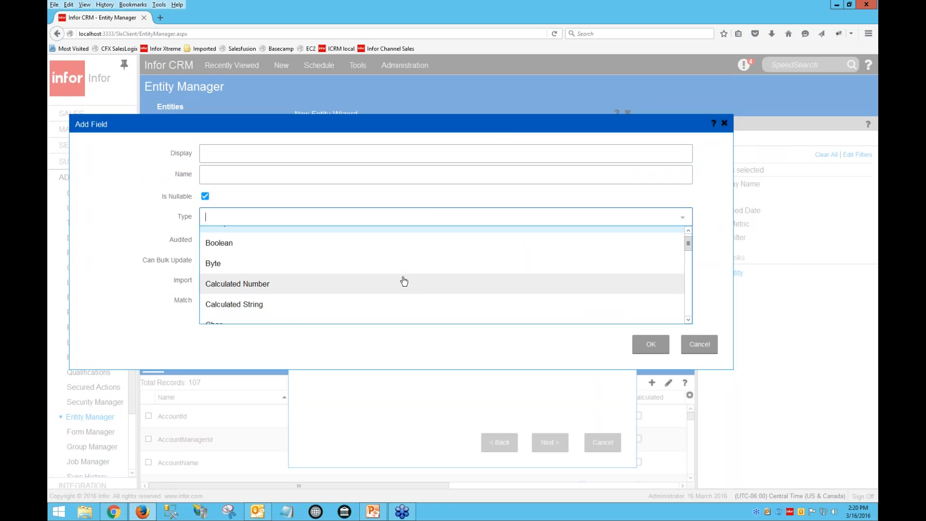
scroll(405, 281, down, 9)
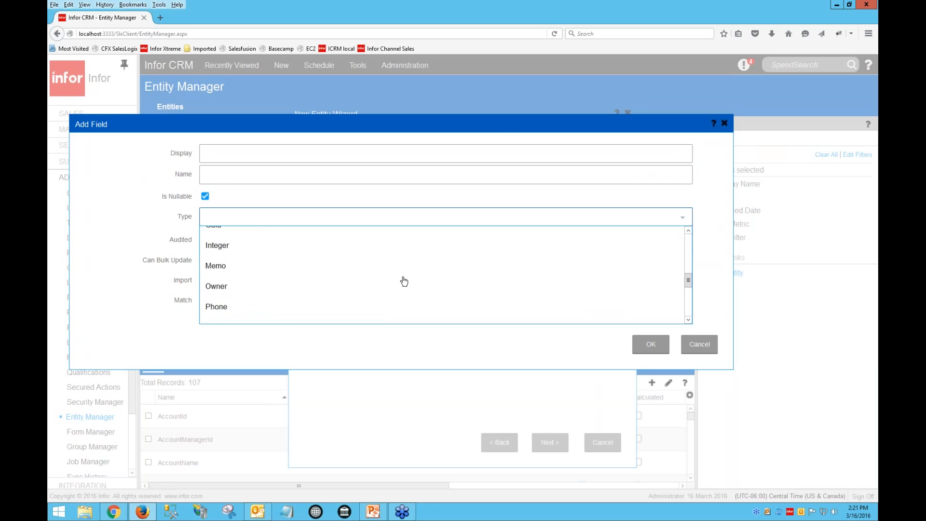
click(318, 303)
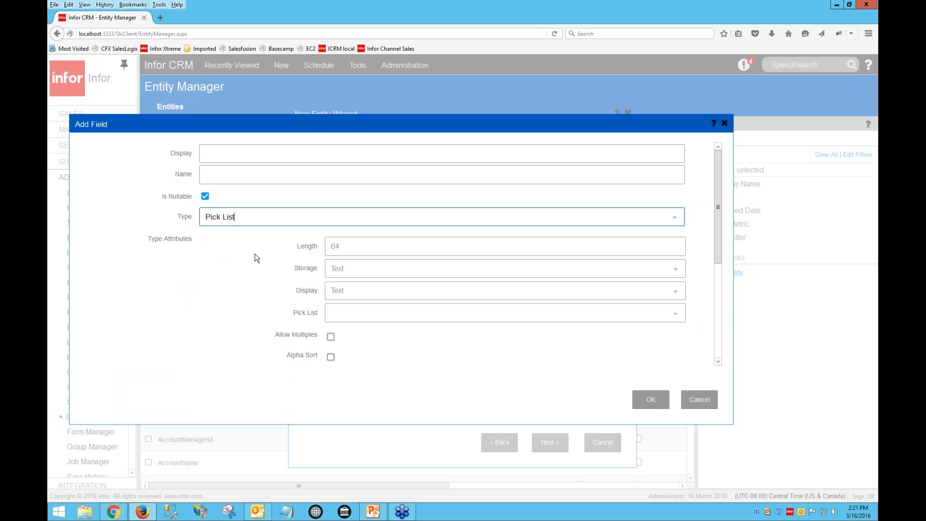
Create a new pick list named teset for the field and allow multiple selections
scroll(256, 256, down, 1)
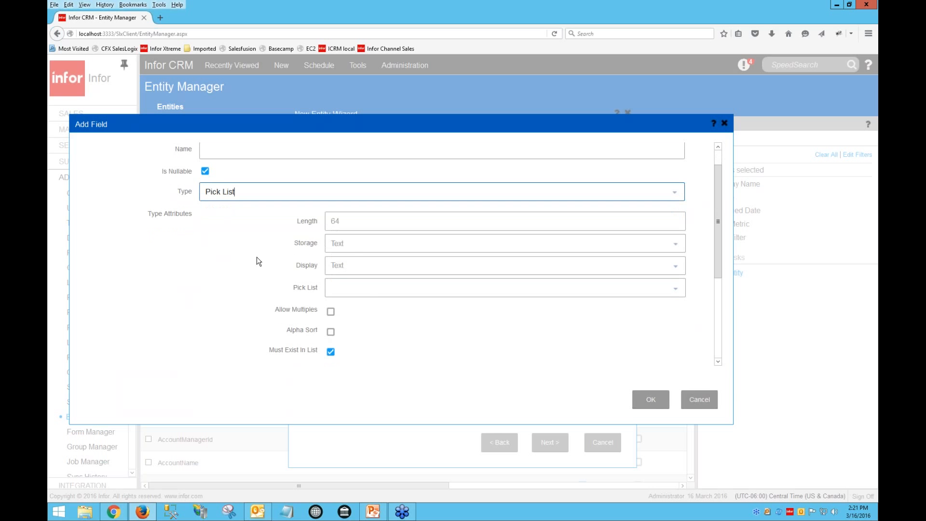
click(674, 289)
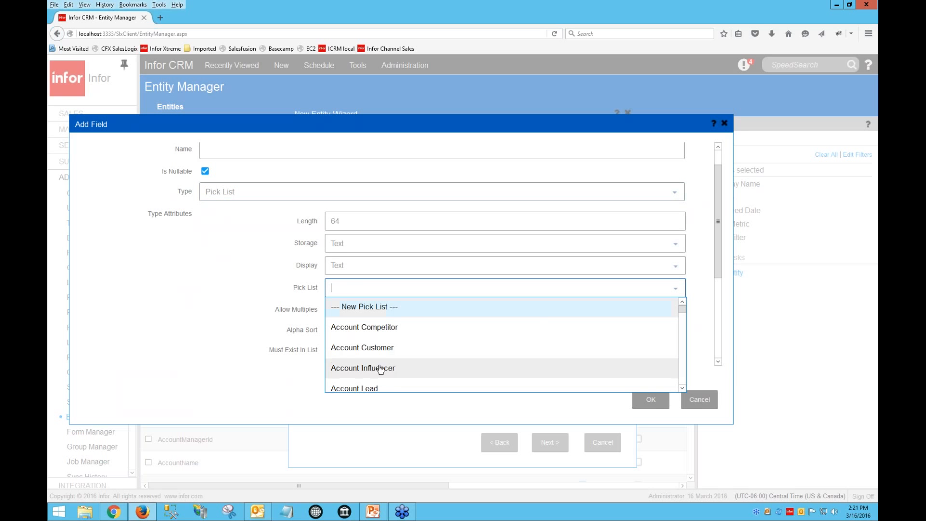
click(380, 309)
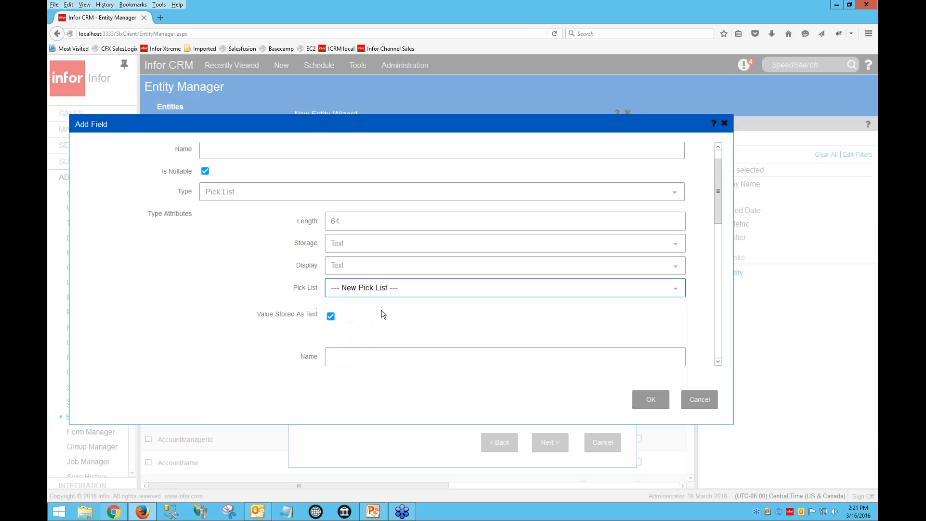
scroll(389, 309, down, 1)
scroll(389, 309, down, 1)
scroll(388, 309, down, 1)
click(397, 280)
text(teset)
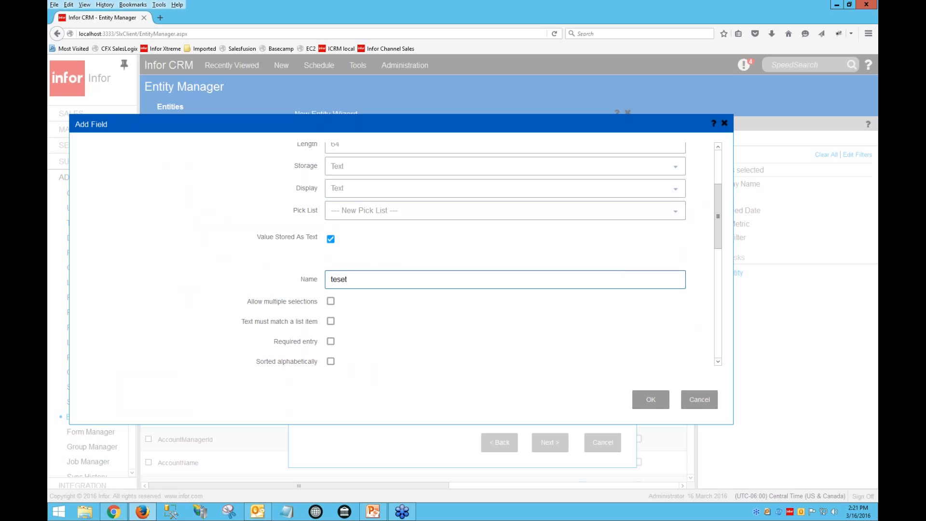
click(331, 301)
Add a pick list item with text 1 and code 1
scroll(361, 320, down, 3)
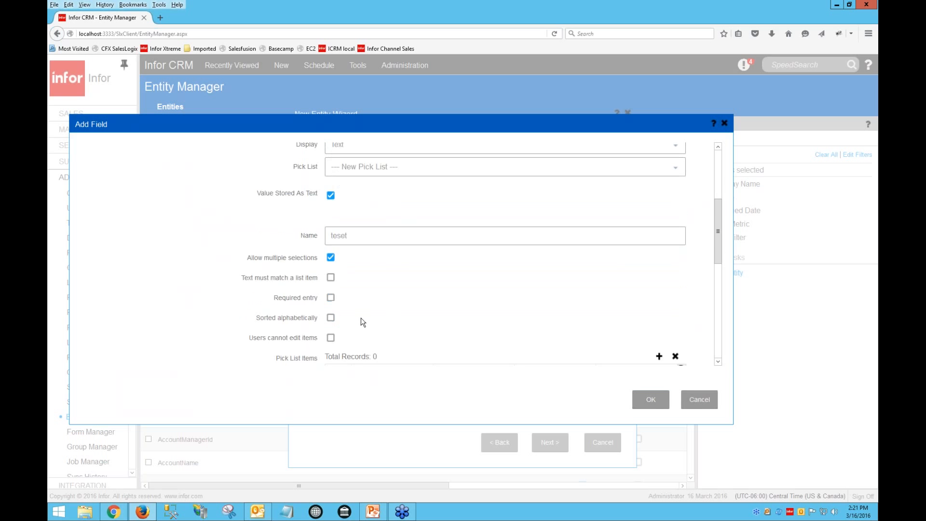
scroll(362, 321, down, 2)
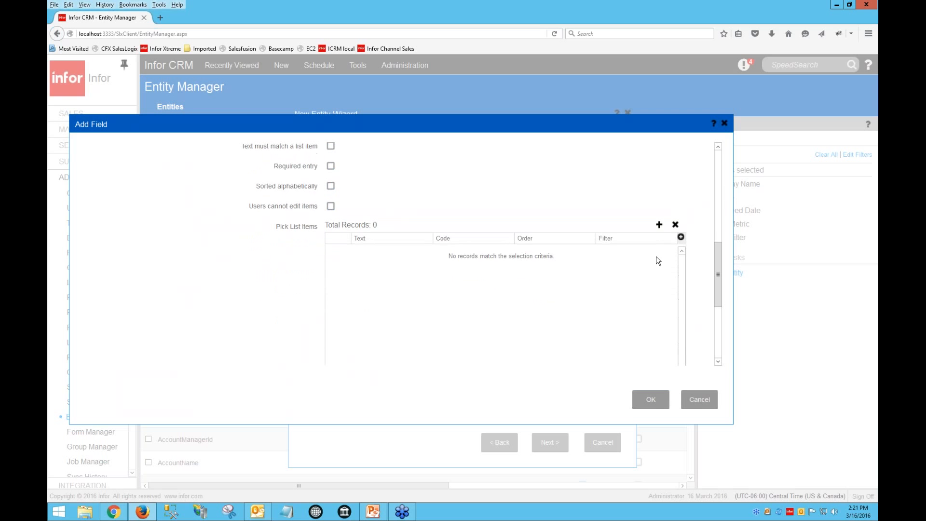
click(660, 226)
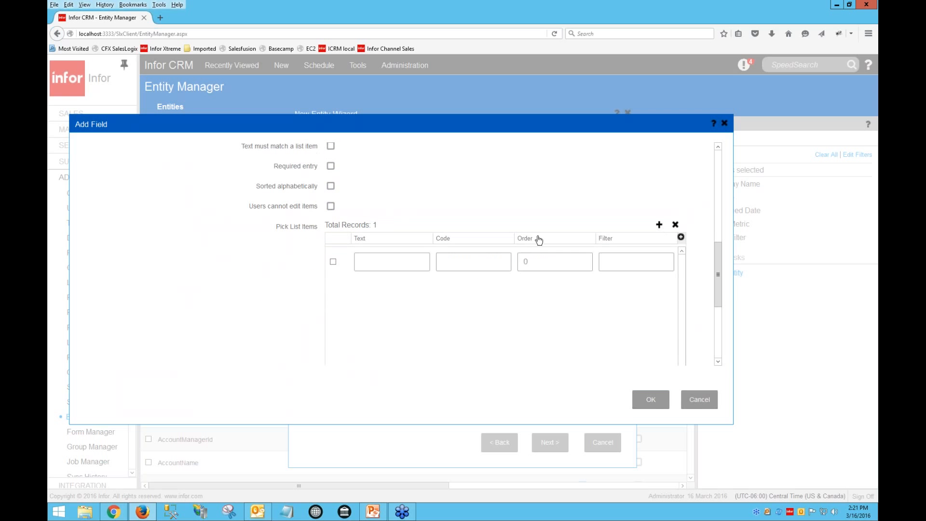
click(402, 266)
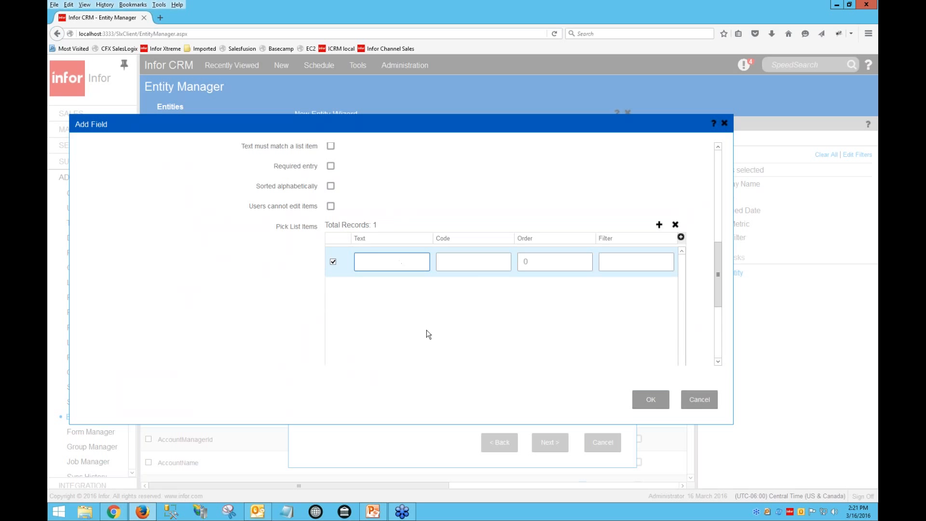
text(1)
click(473, 262)
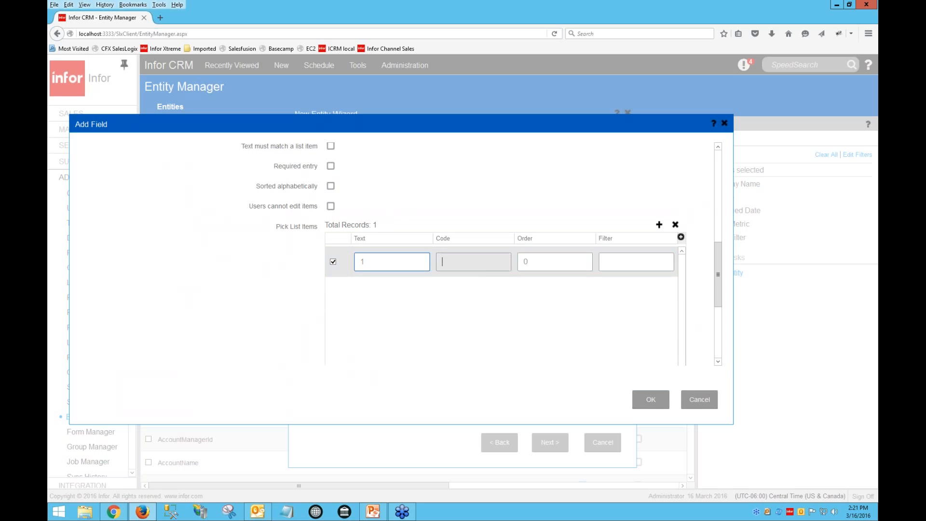
text(1)
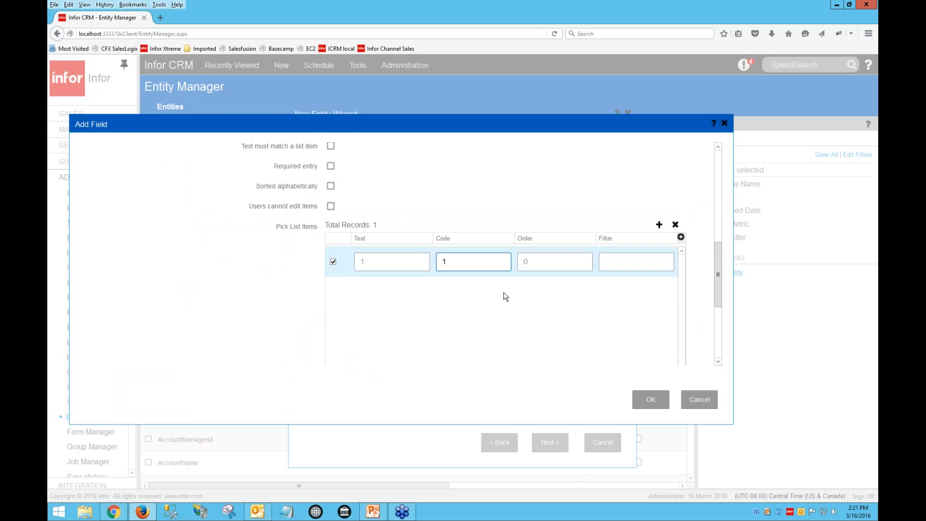
Cancel the new field and close the New Entity Wizard
scroll(505, 294, down, 5)
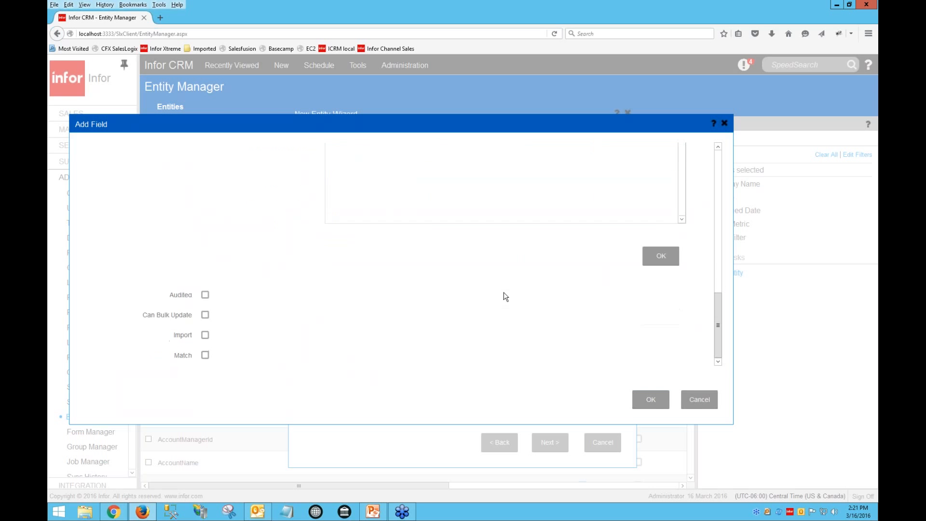
scroll(504, 291, up, 3)
scroll(542, 334, up, 5)
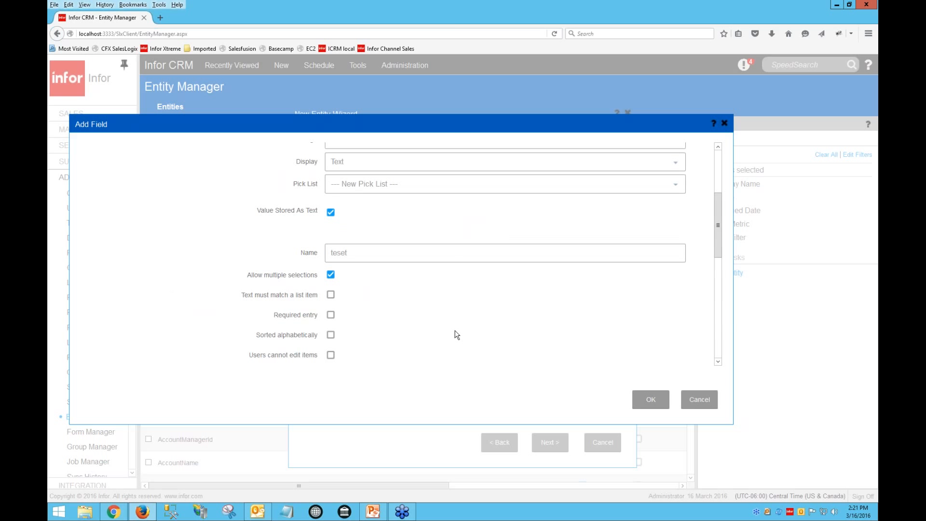
click(675, 185)
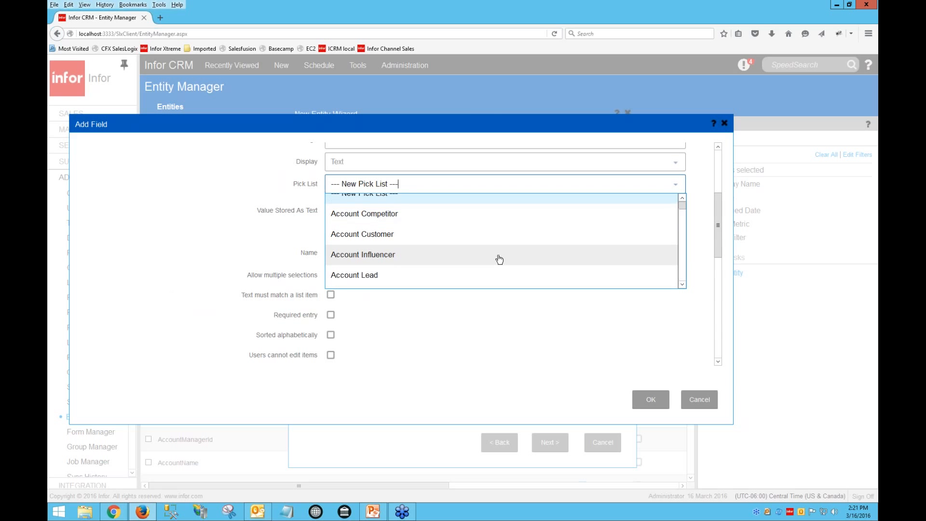
drag(717, 236, 720, 220)
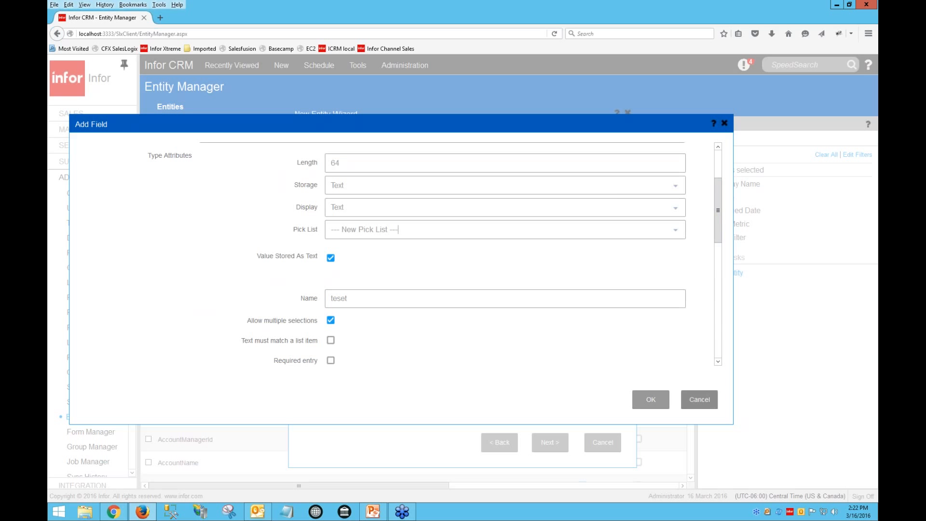
click(696, 401)
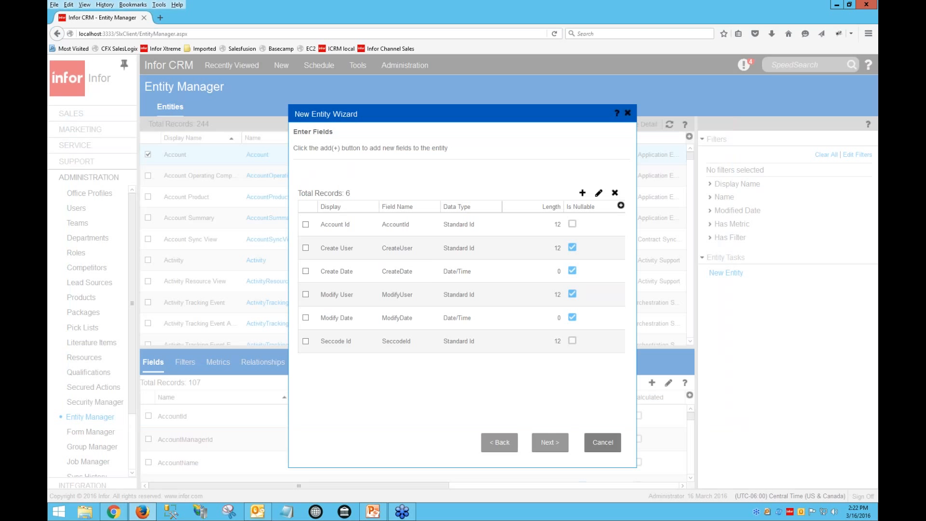
click(603, 443)
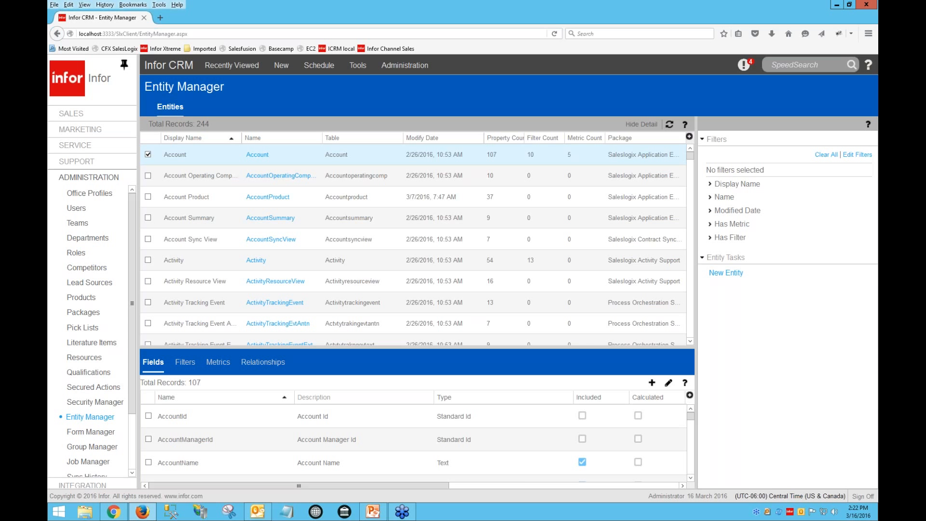
Switch to Outlook and start a new appointment on Wednesday 16 March from 2:00 to 3:30 PM
click(260, 510)
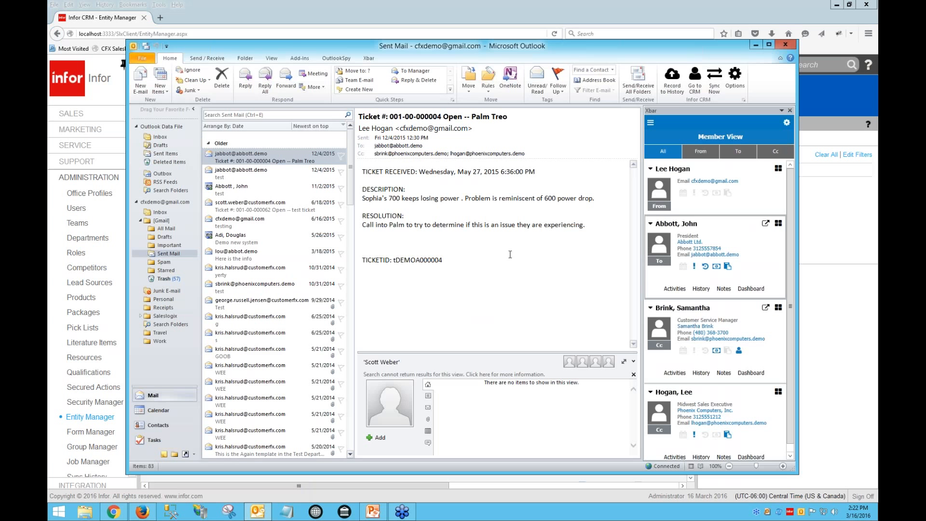
click(158, 410)
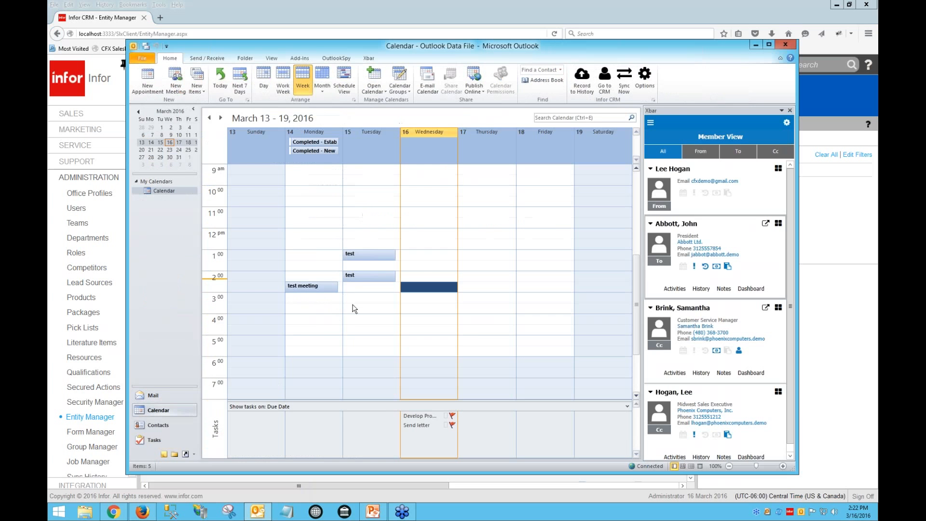
drag(422, 277, 422, 302)
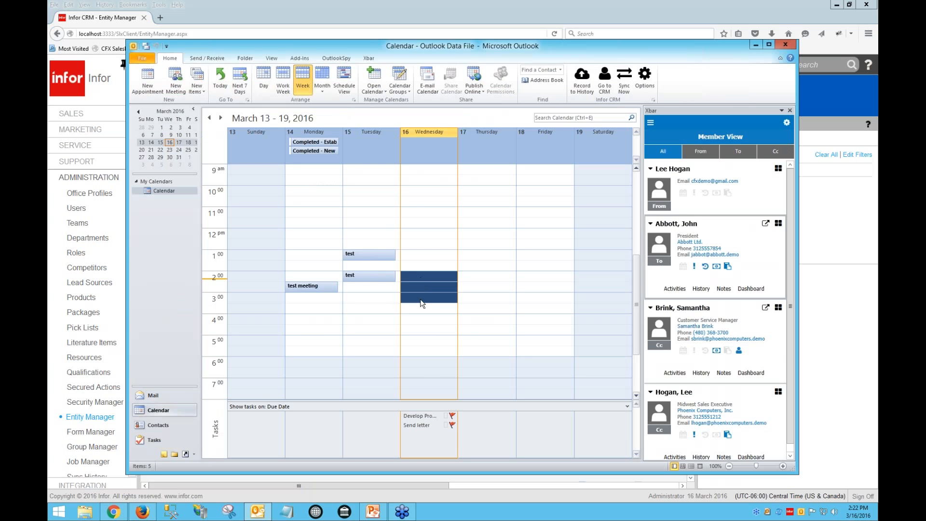
right_click(425, 284)
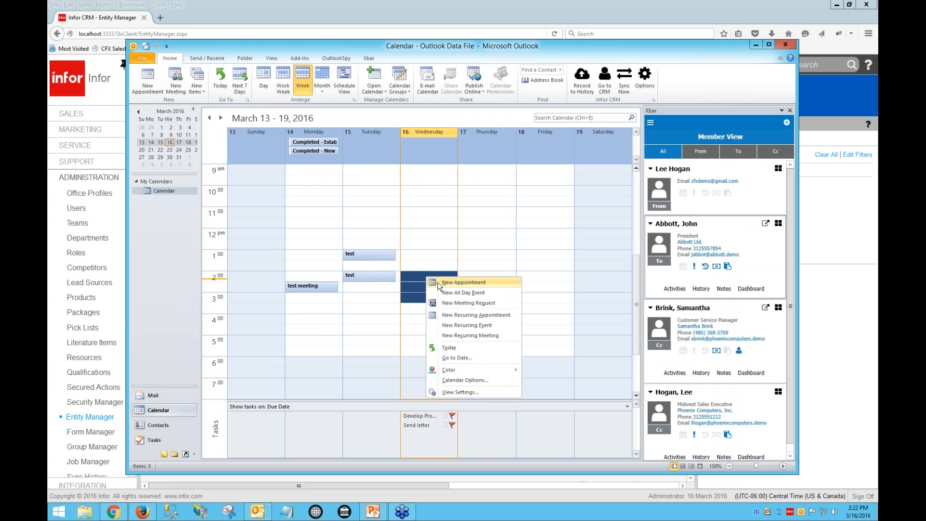
click(441, 287)
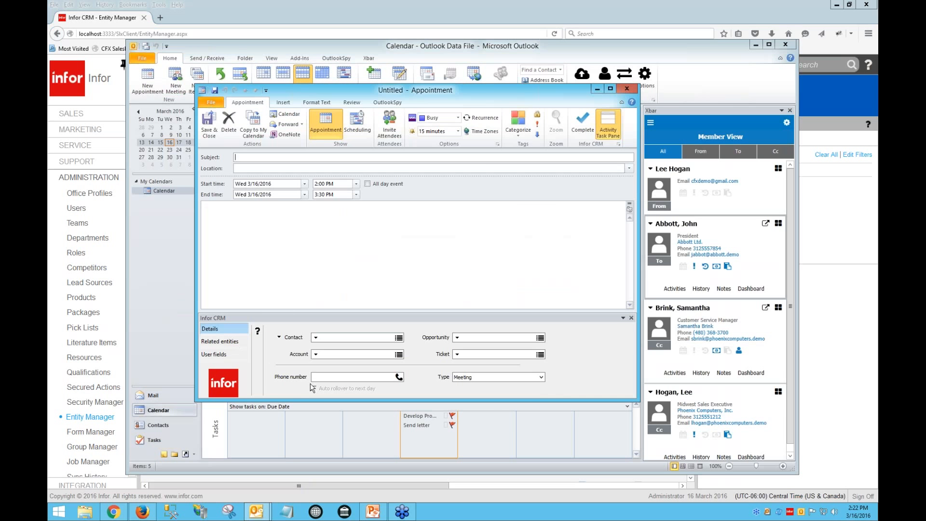
Link the appointment to the Abbott Ltd. account and its first listed contact
click(396, 355)
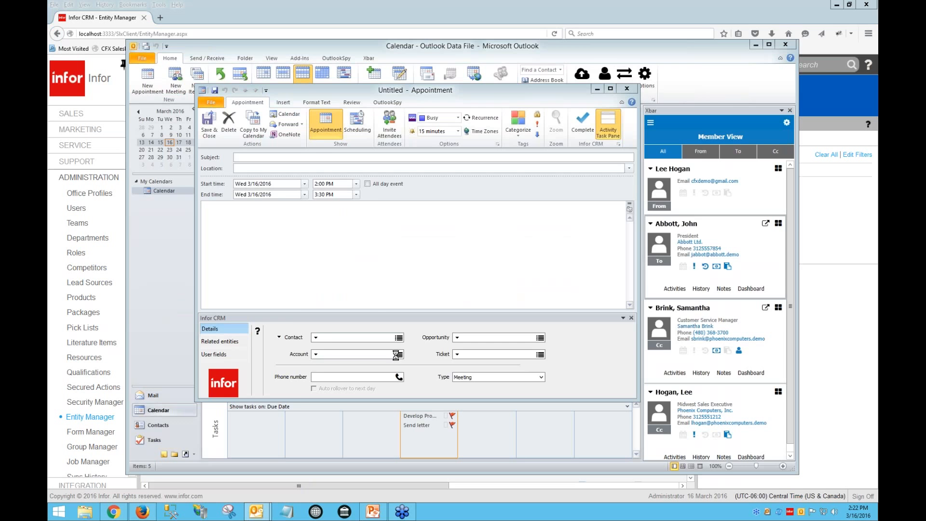
click(181, 95)
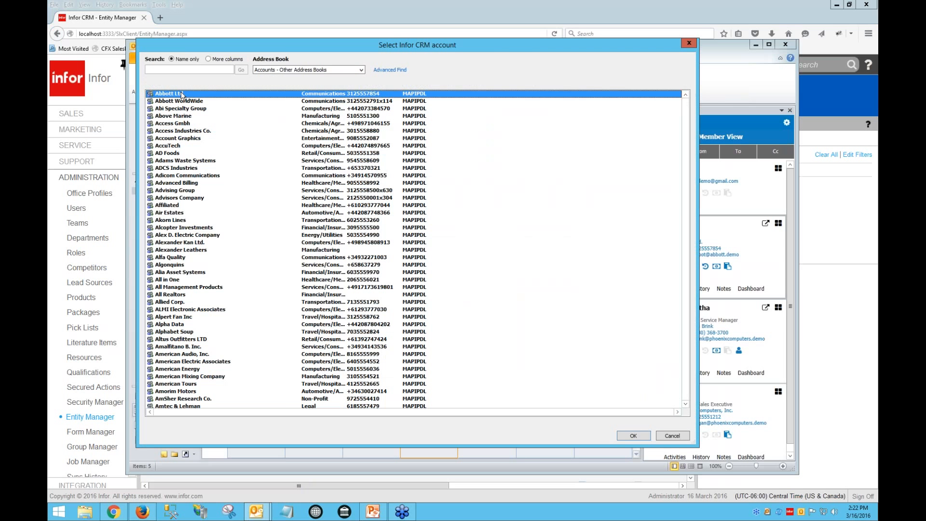
double_click(182, 95)
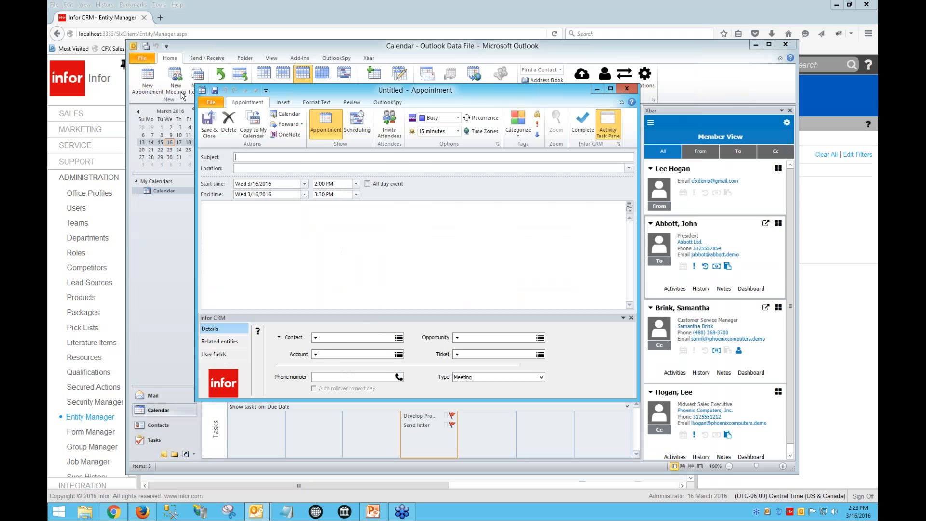
click(315, 338)
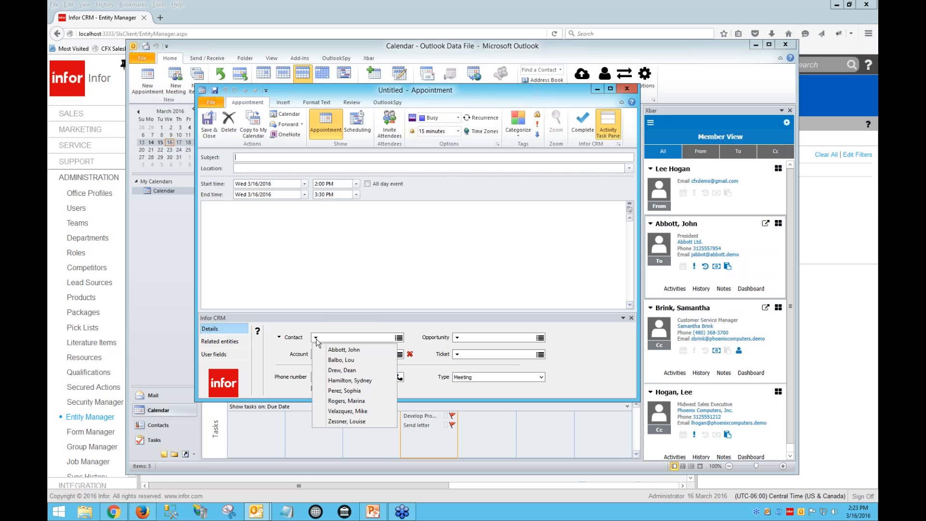
click(351, 349)
click(457, 337)
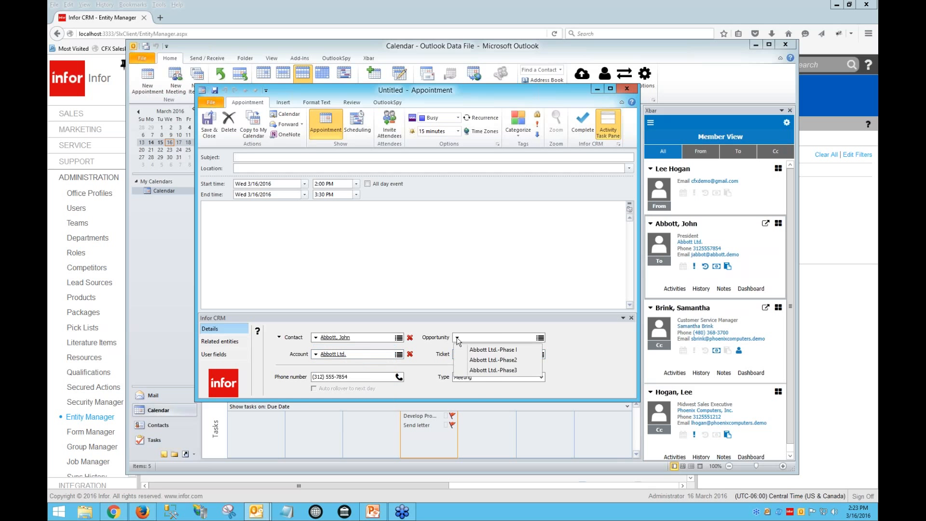
click(466, 350)
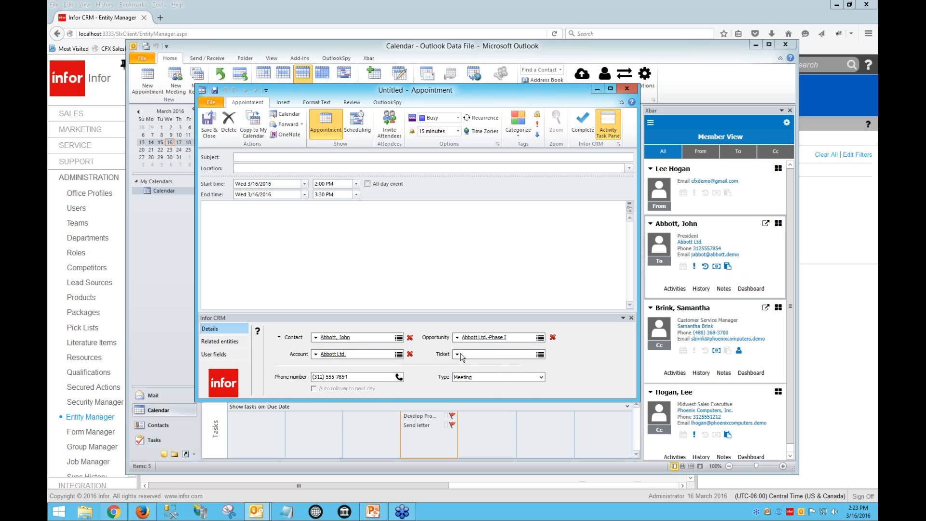
click(457, 354)
click(475, 378)
click(552, 338)
click(553, 354)
Set the subject to test, save and close the appointment, and dismiss its reminder
text(teset\\)
key(BackSpace)
key(BackSpace)
key(BackSpace)
key(BackSpace)
key(BackSpace)
click(211, 122)
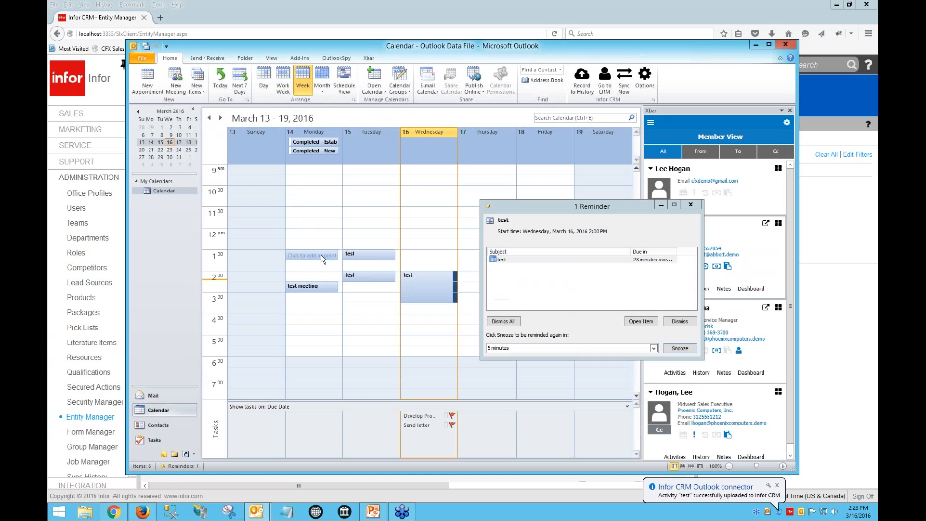
click(679, 322)
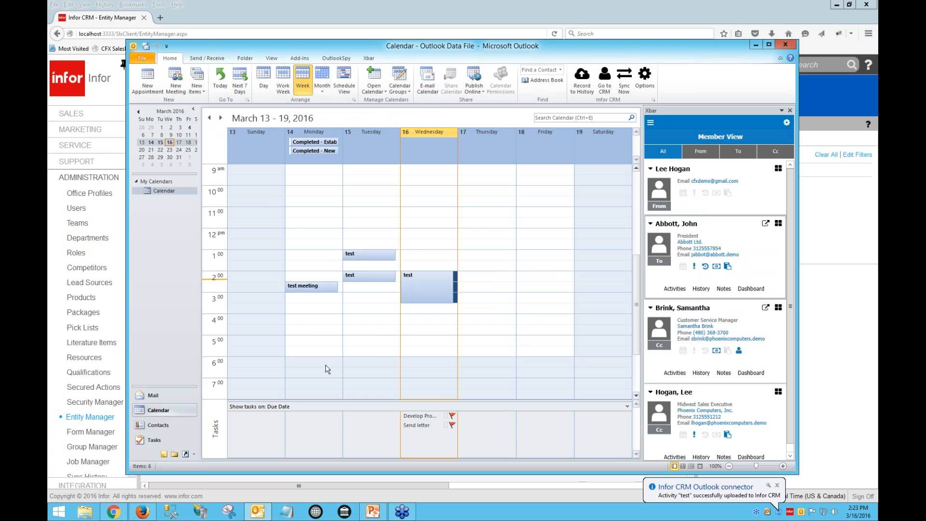
Open the Sales Calendar in the web client and dismiss the appointment's alert
click(143, 511)
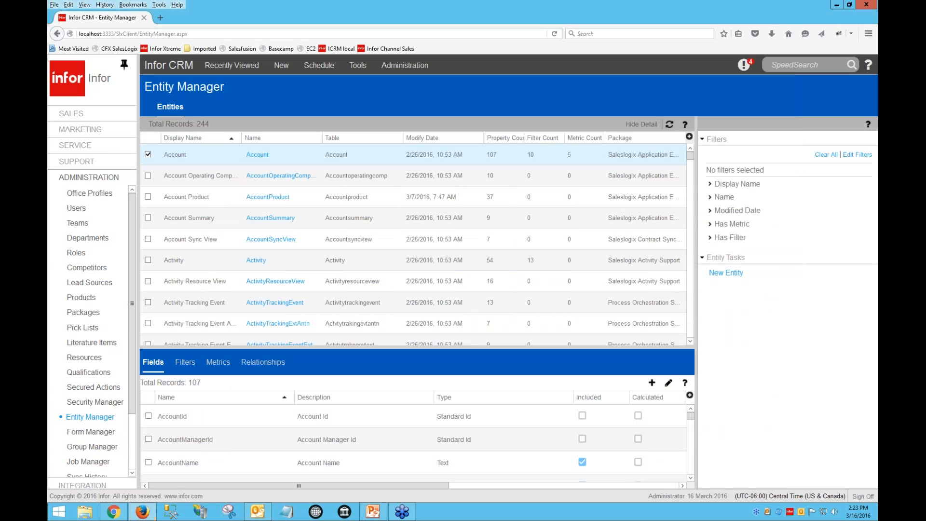
click(99, 114)
click(83, 248)
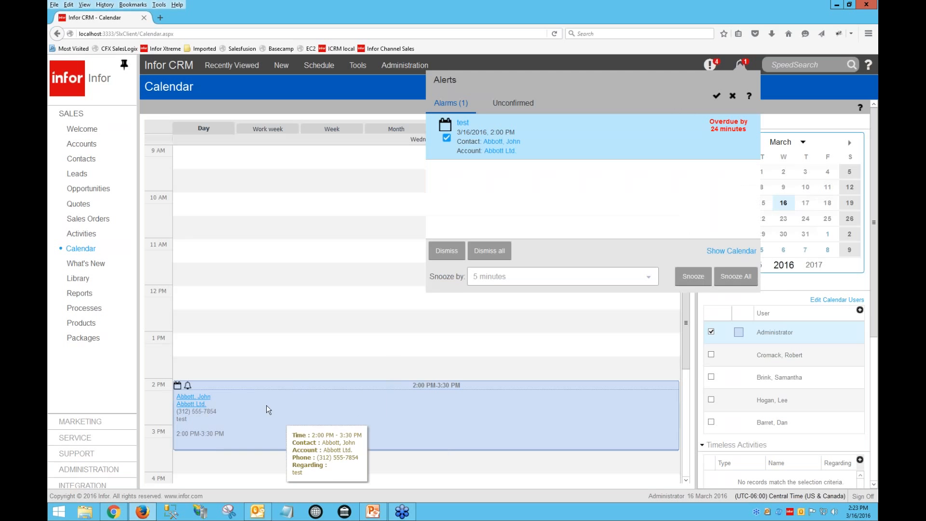
click(447, 251)
Return to Outlook and reopen the test appointment from the calendar
mouse_move(211, 402)
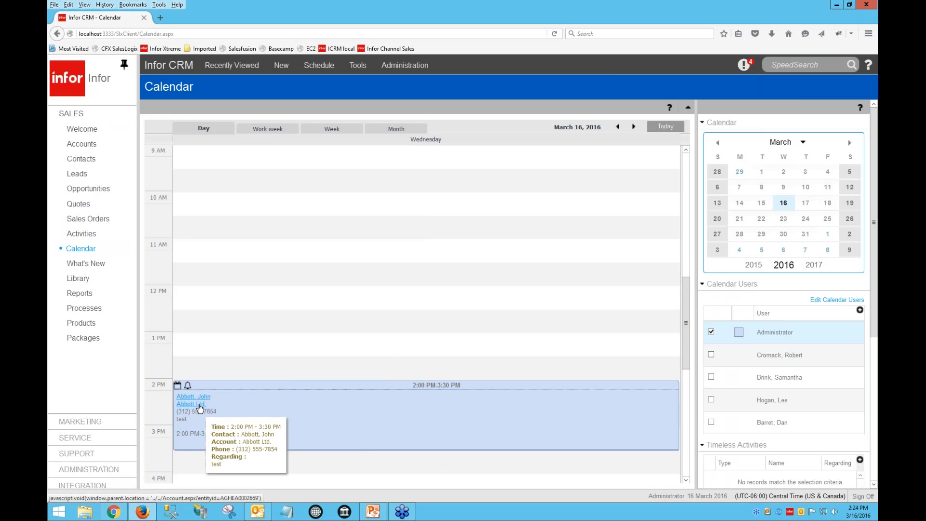
click(257, 511)
click(427, 288)
double_click(427, 287)
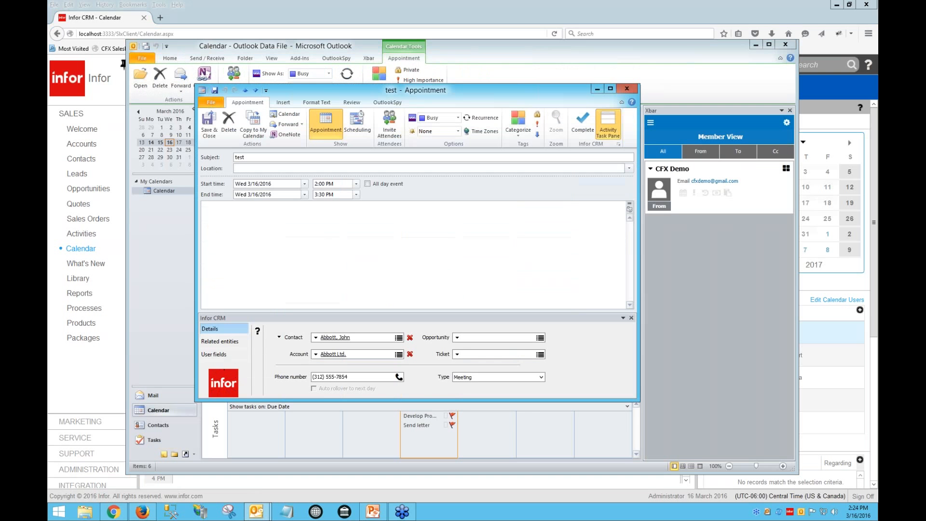
click(582, 127)
click(581, 133)
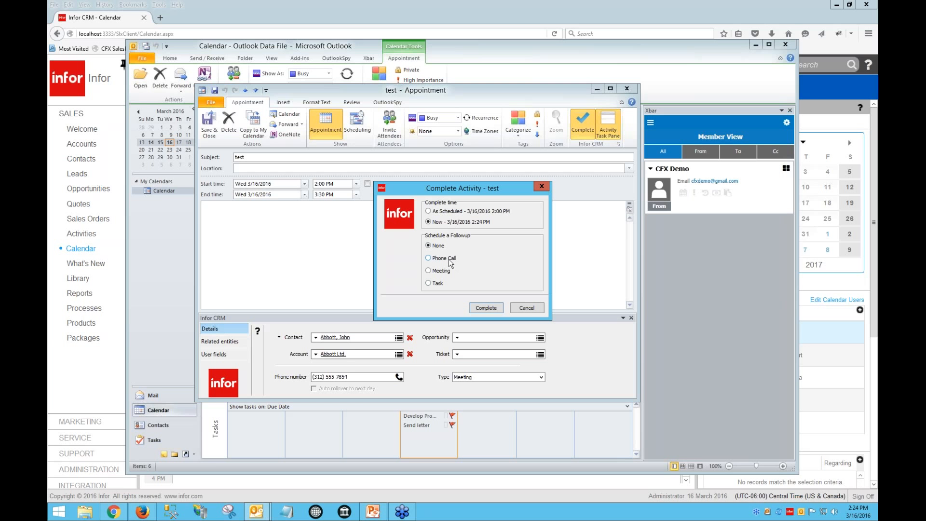
click(526, 308)
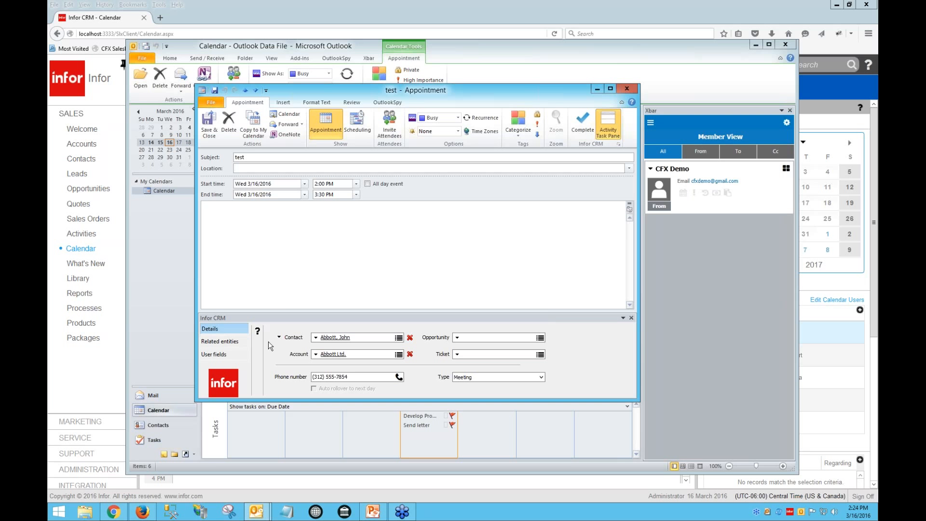
Open the appointment's linked contact and review its General, Details, Personal and Opportunities tabs before closing it
click(340, 338)
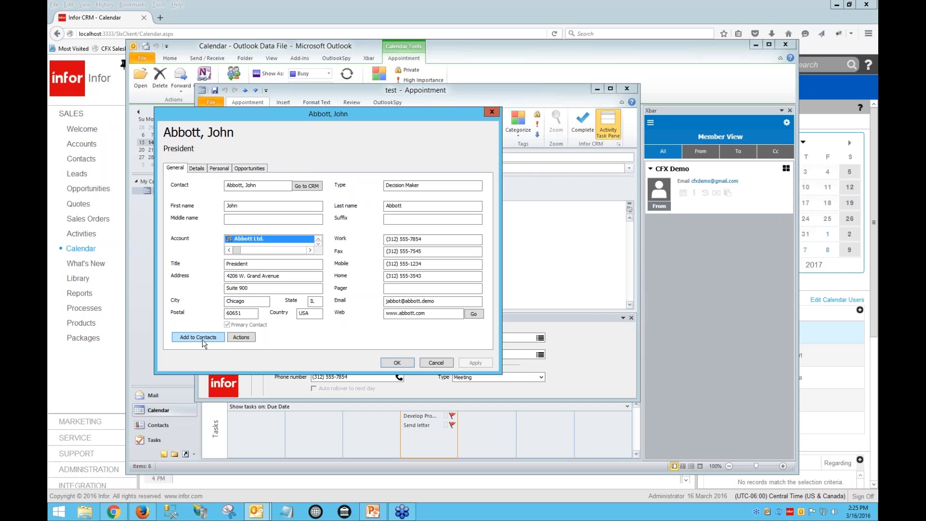
click(196, 168)
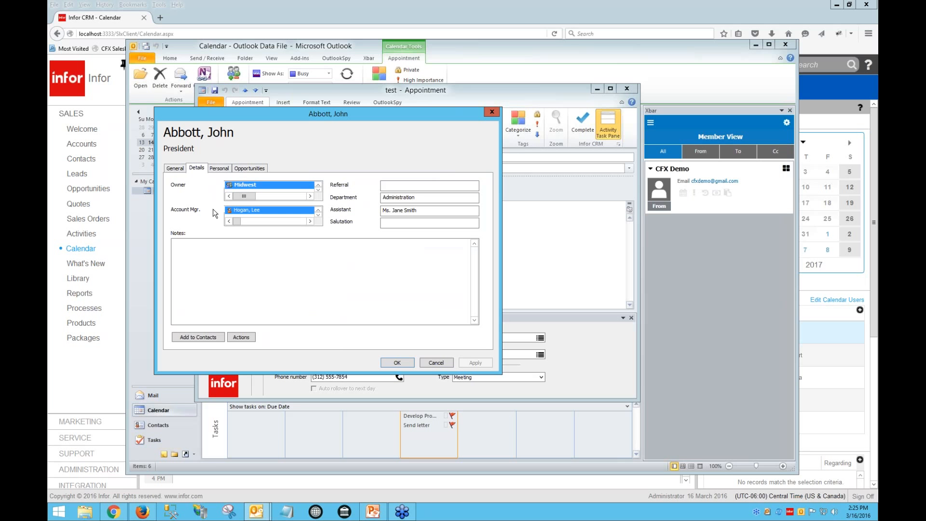
click(224, 170)
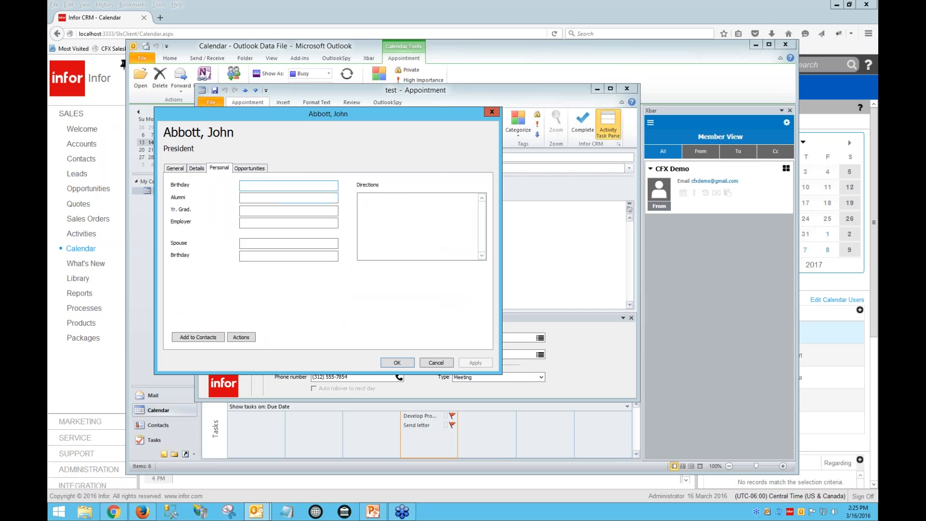
click(249, 168)
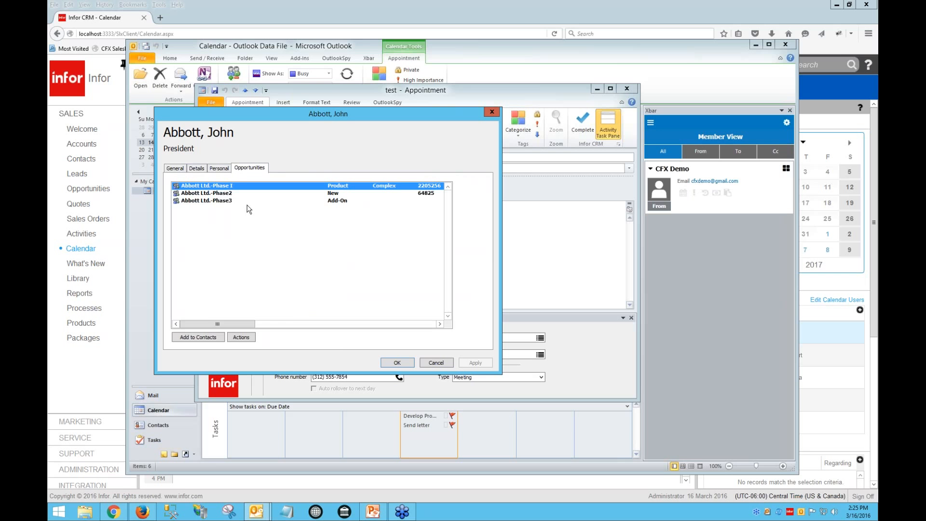
click(174, 167)
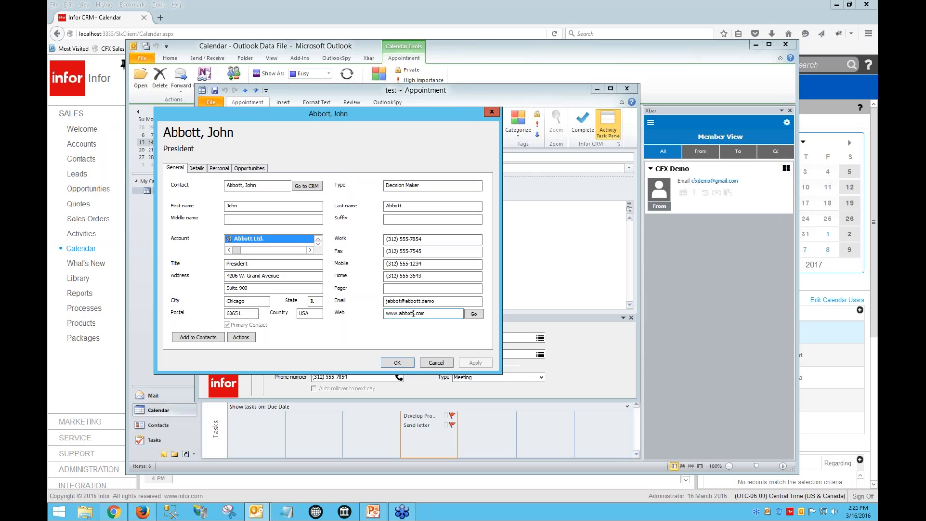
click(433, 360)
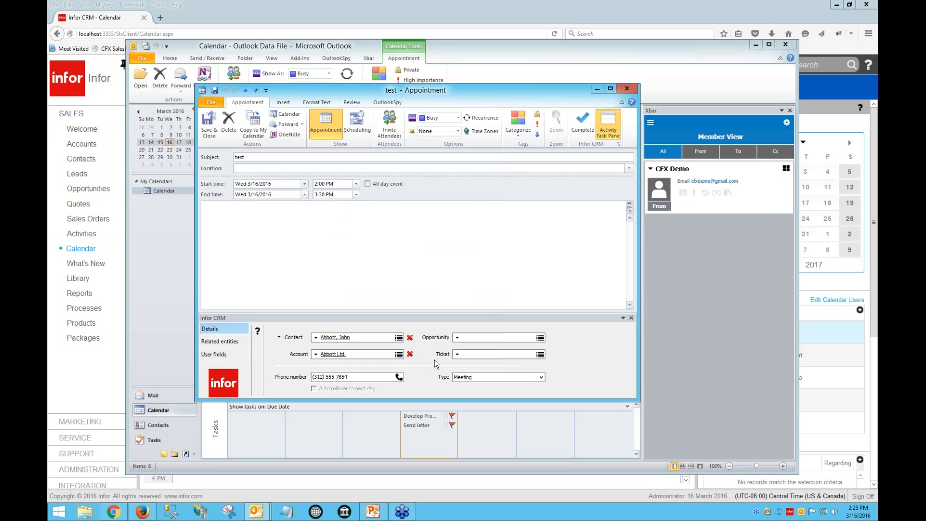
Complete the test appointment as scheduled with no follow-up activity
click(583, 125)
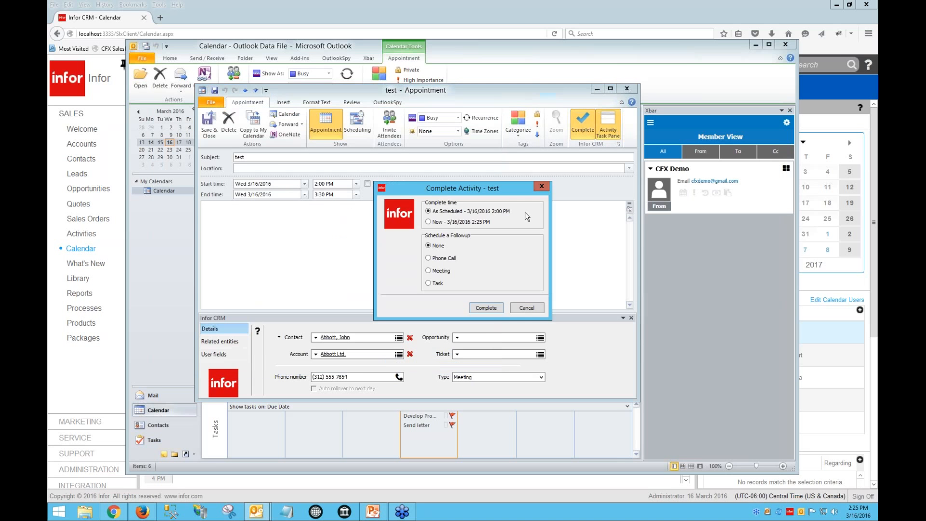
click(493, 307)
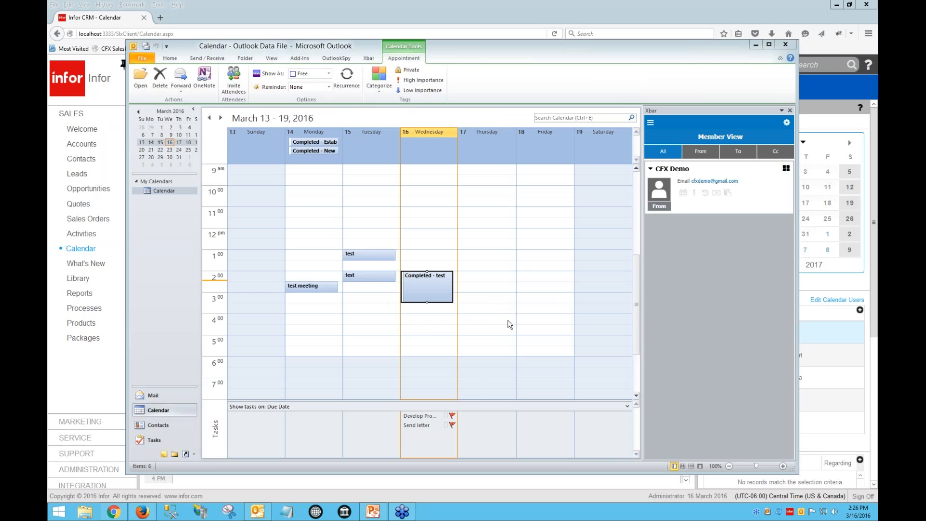
drag(549, 53, 488, 47)
Switch to Outlook's Sent Mail folder and select the Palm Treo ticket email
click(99, 377)
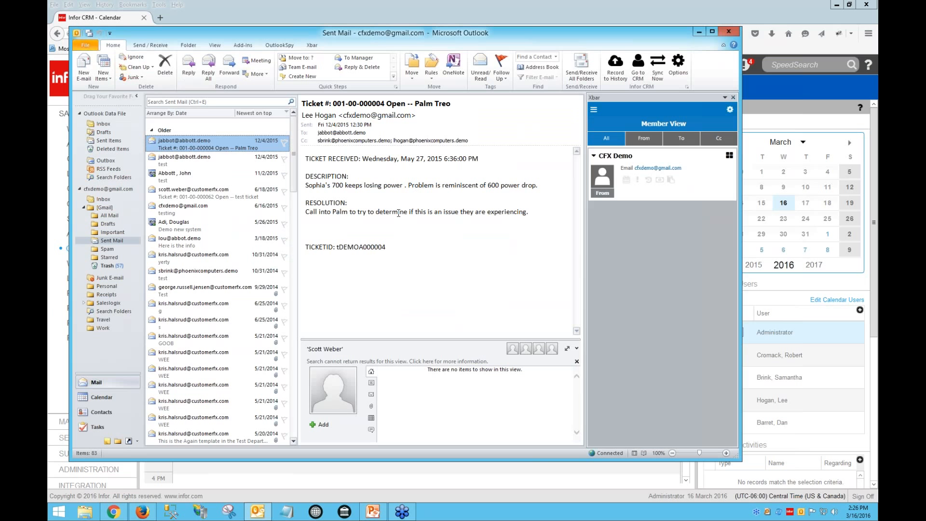
click(240, 162)
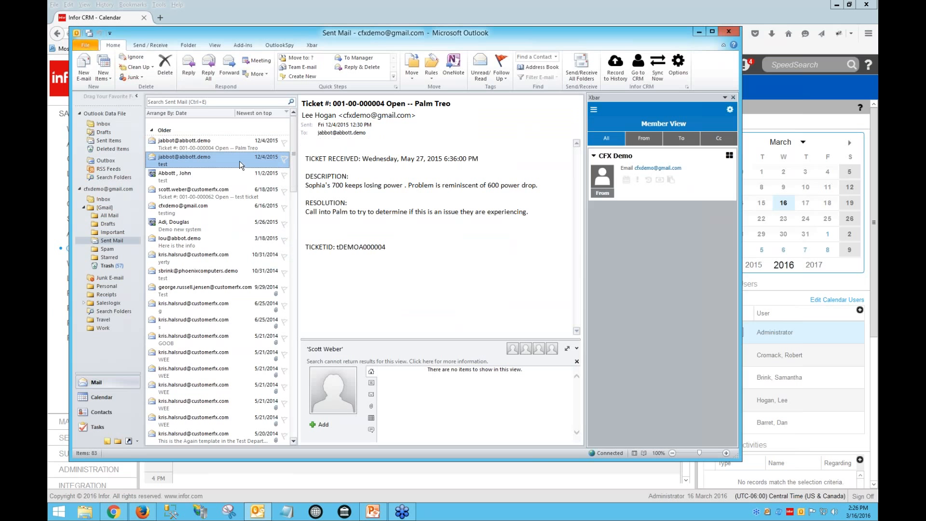
click(237, 143)
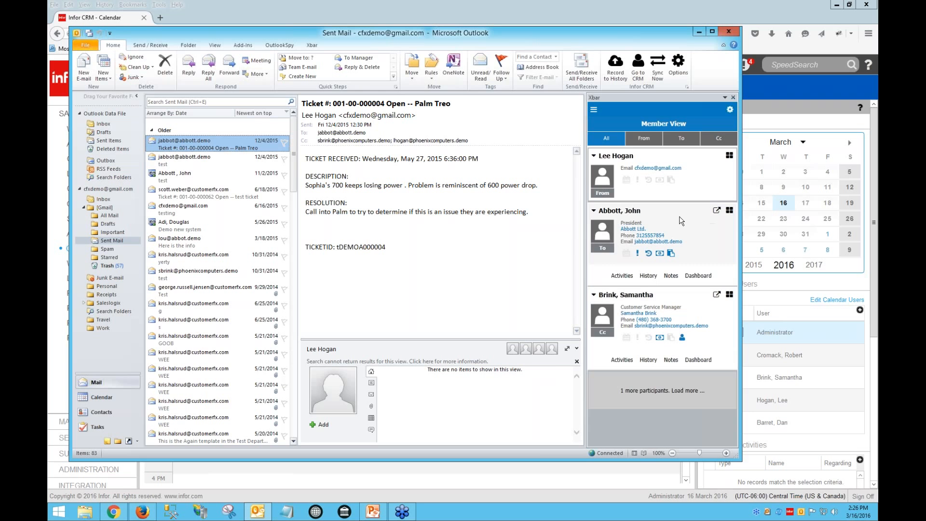
Start a new ticket for the email's Abbott Ltd. contact with area General Question, category Sales and issue Returned Calls
click(729, 211)
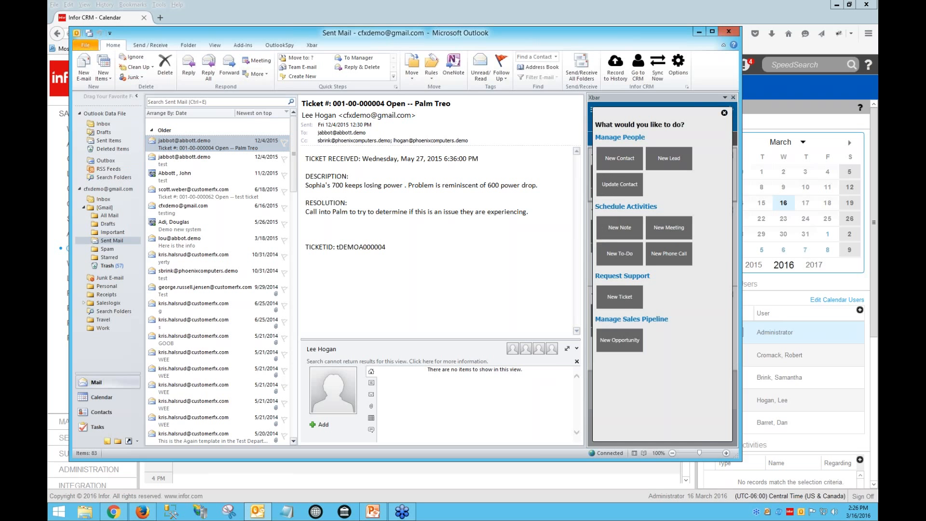
click(630, 300)
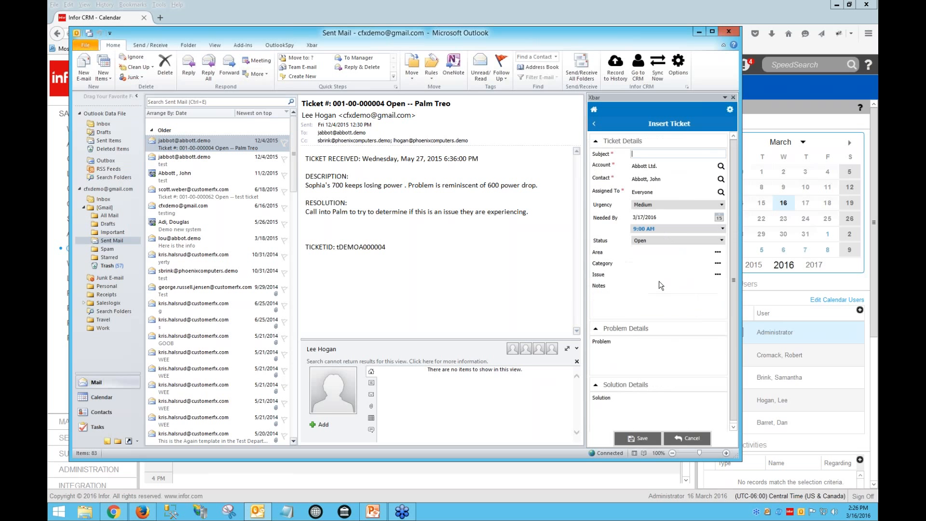
click(717, 254)
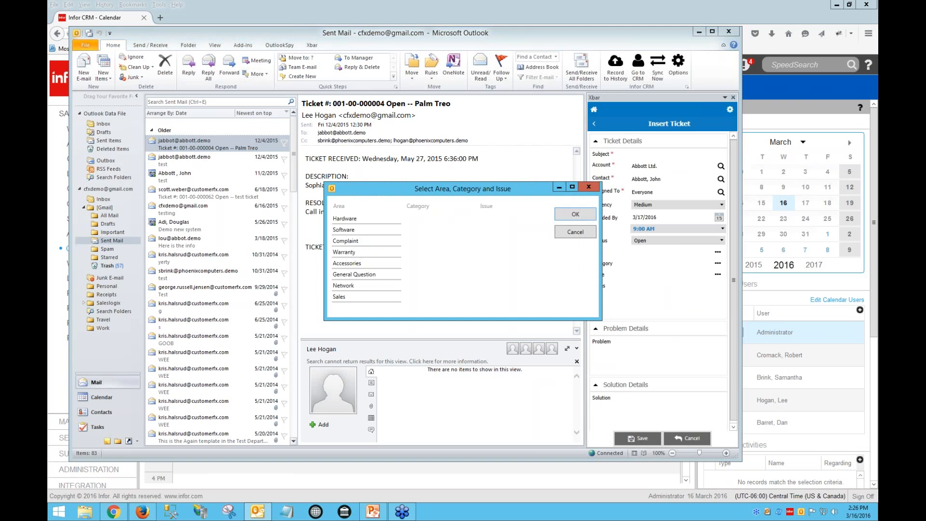
click(363, 253)
click(355, 264)
click(354, 275)
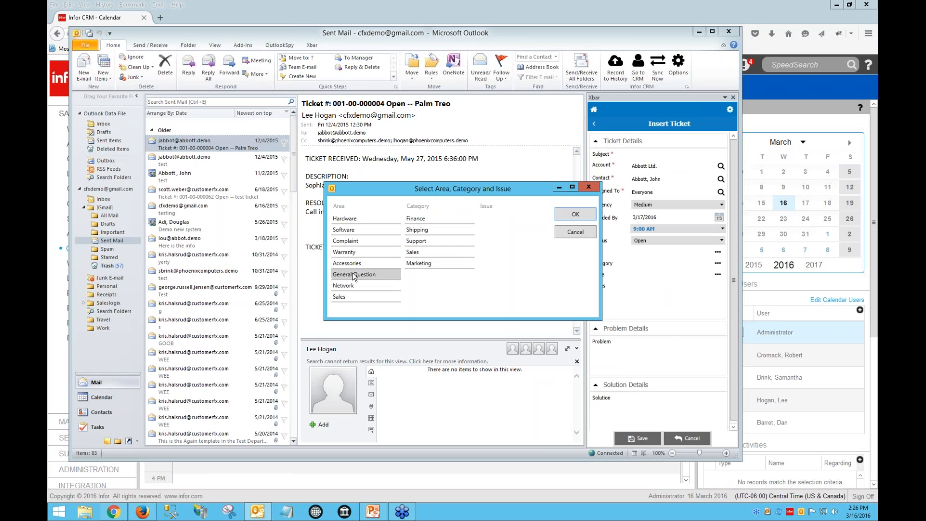
click(414, 242)
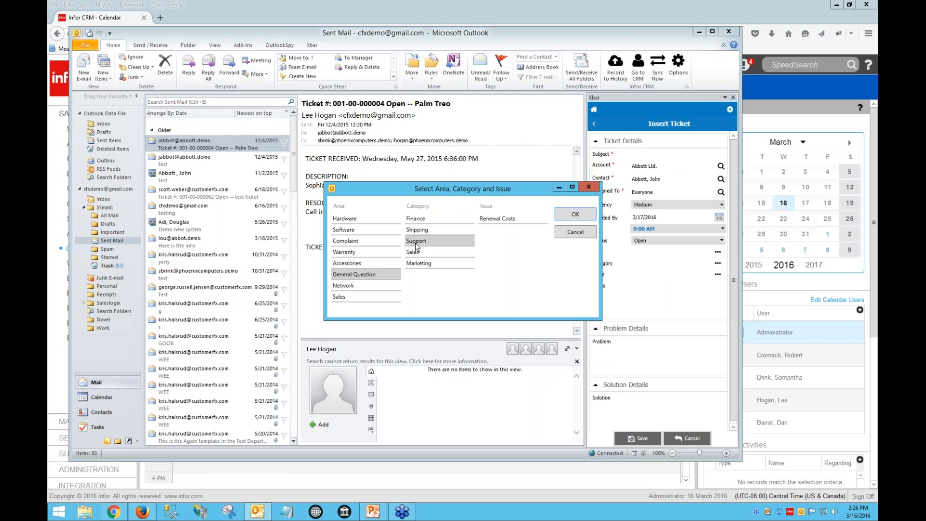
click(415, 251)
click(485, 222)
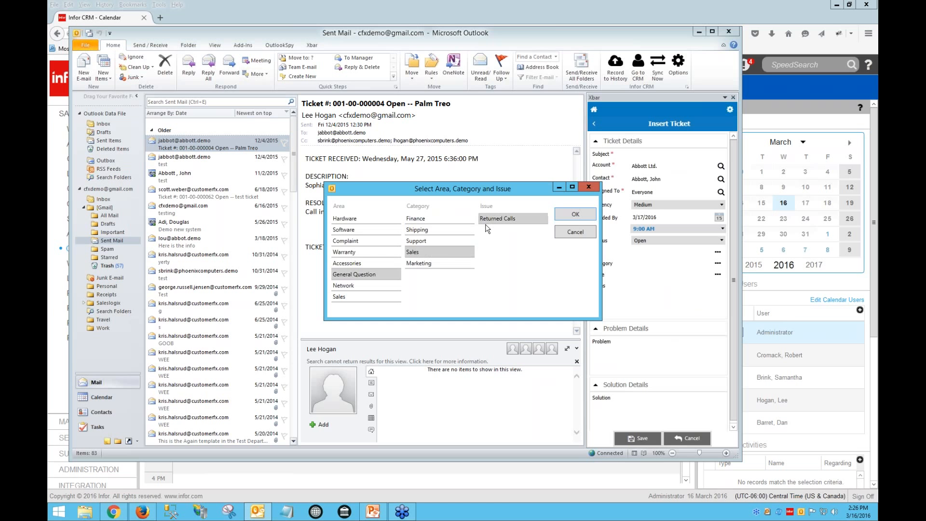
click(567, 214)
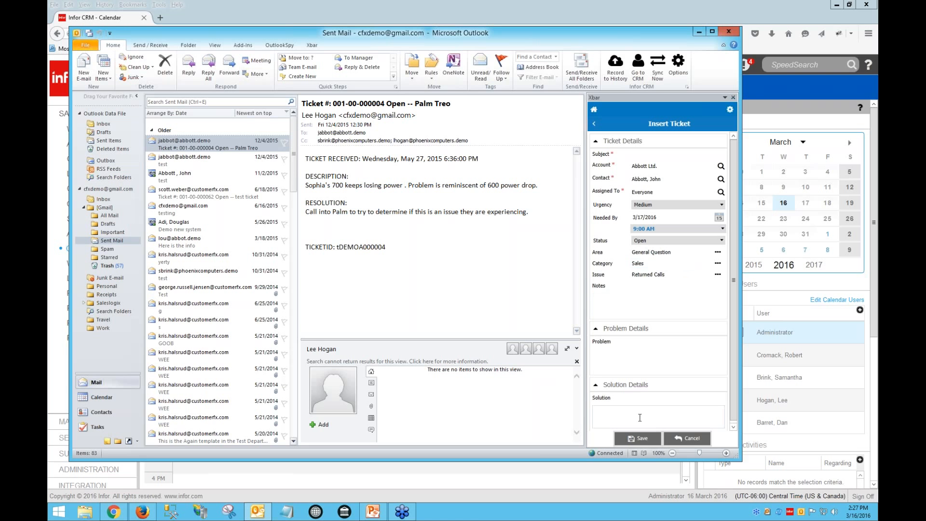
Set the ticket's subject to test and save the ticket
click(636, 439)
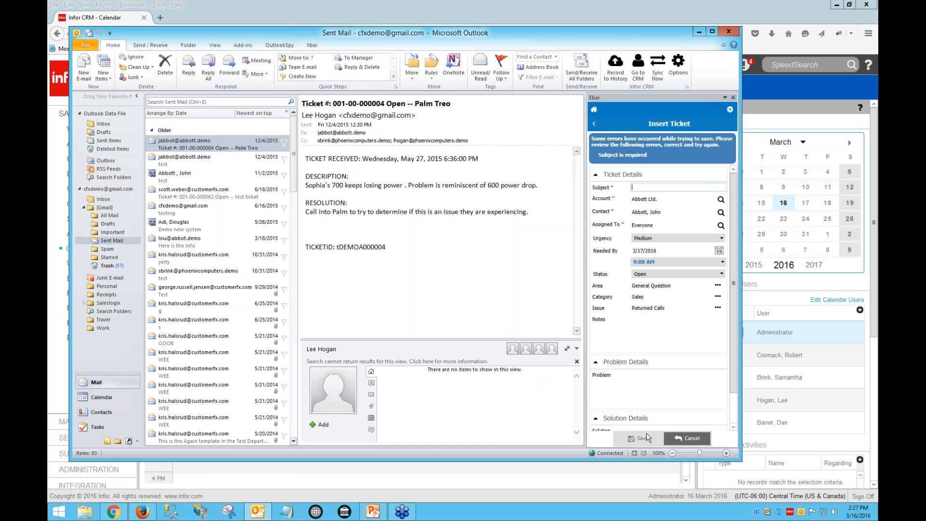
text(test)
click(643, 436)
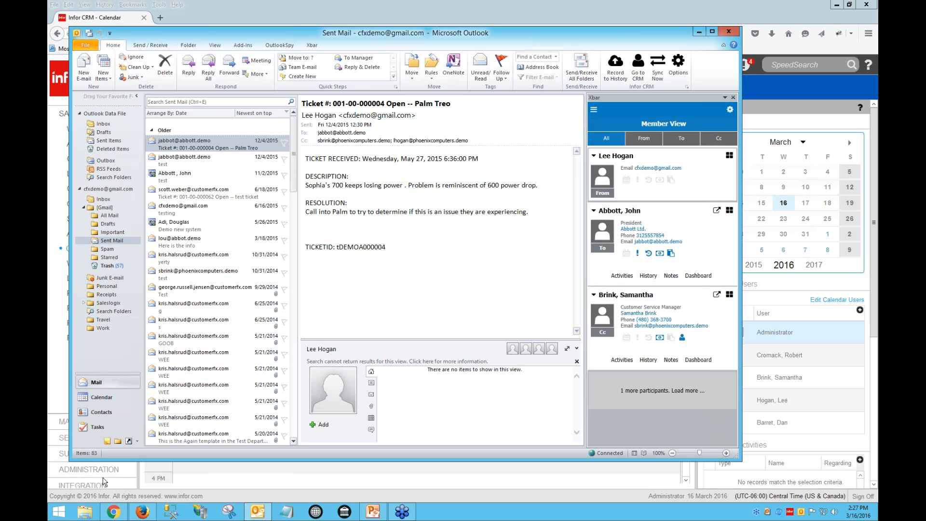
Switch to the mobile client preview in the browser and toggle its calendar to week view
click(125, 512)
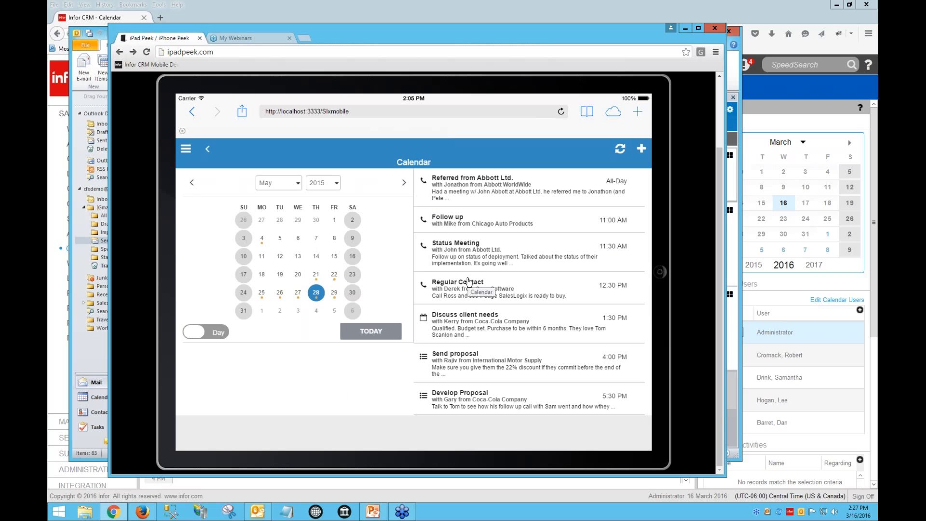
click(215, 331)
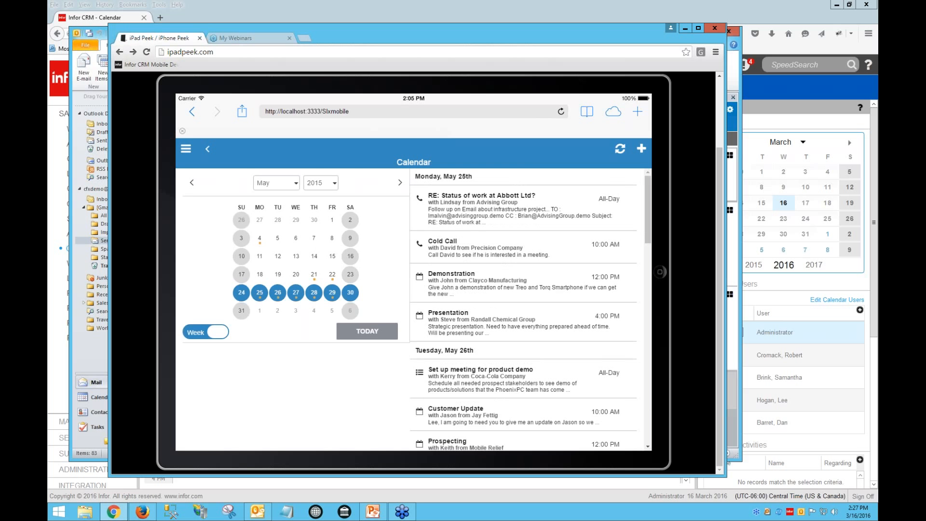
scroll(512, 242, down, 10)
scroll(512, 241, down, 10)
scroll(512, 241, up, 15)
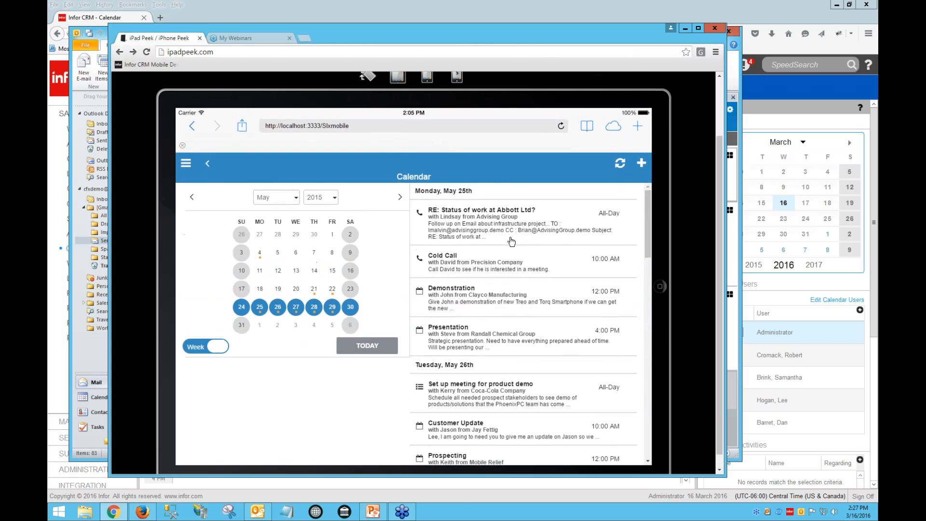
scroll(512, 241, up, 3)
scroll(512, 241, down, 1)
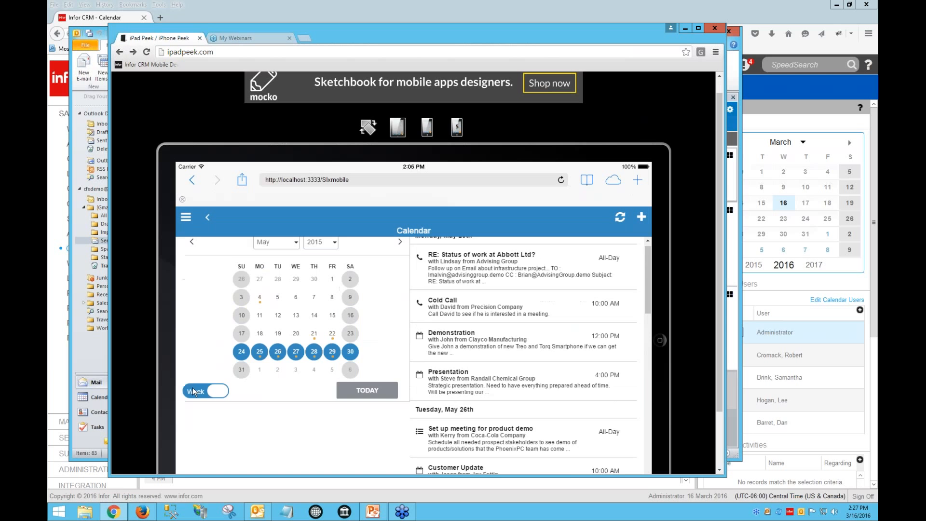
Return the mobile calendar to day view and view the activities for May 22 and May 26
click(198, 398)
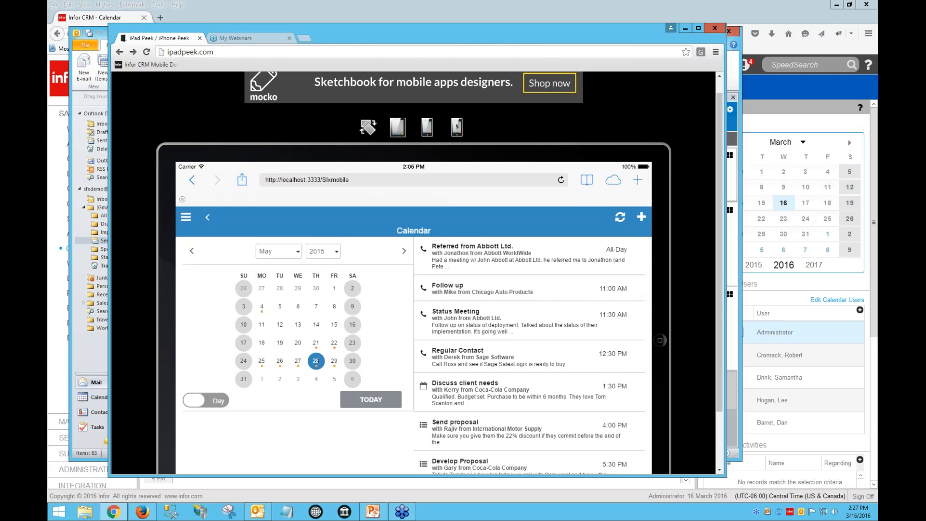
click(335, 346)
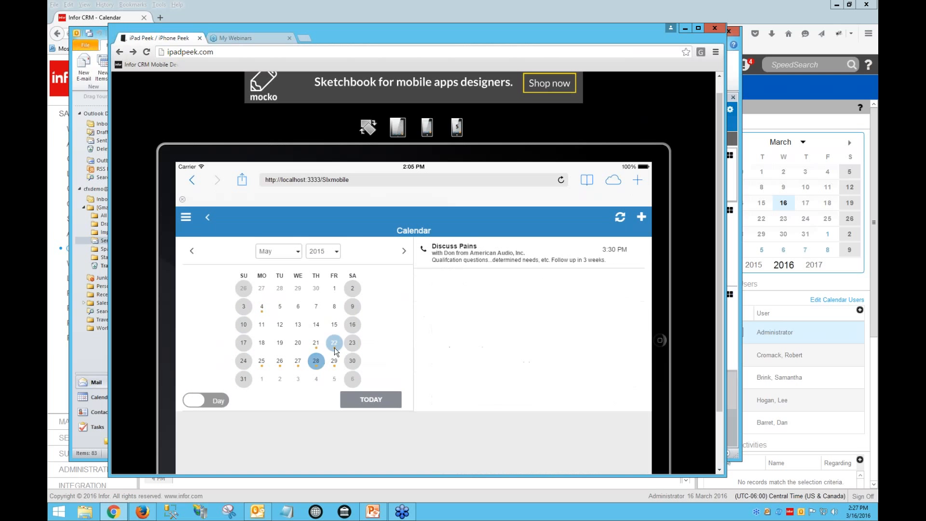
click(280, 361)
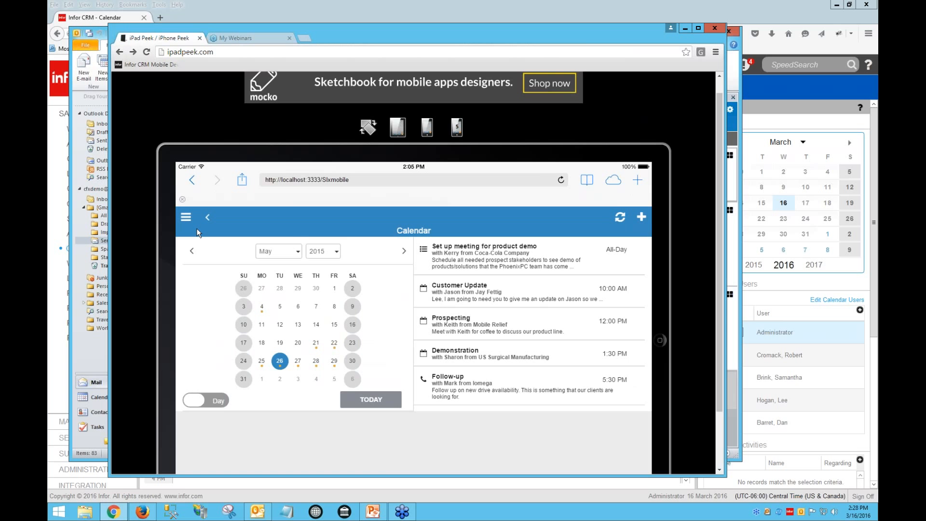
Open the mobile navigation menu and browse the Configure Menu and Settings pages
scroll(195, 227, down, 3)
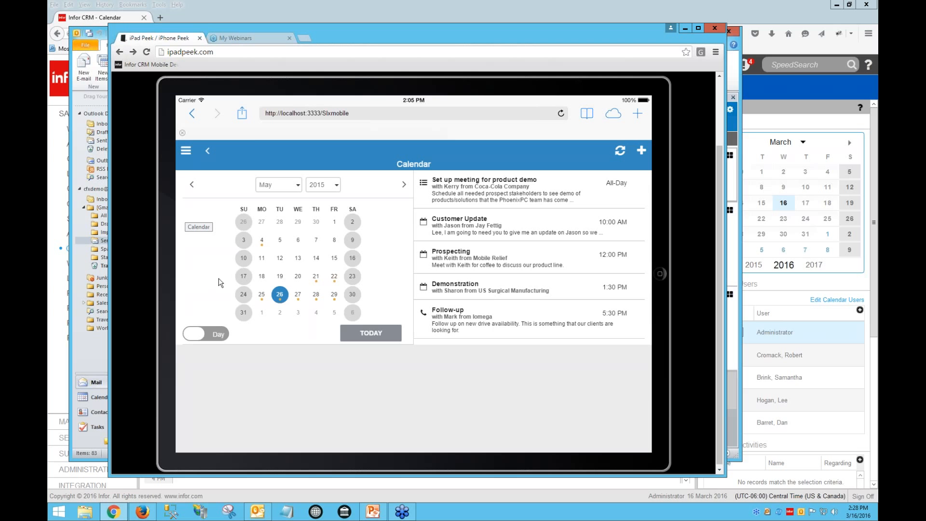
click(186, 151)
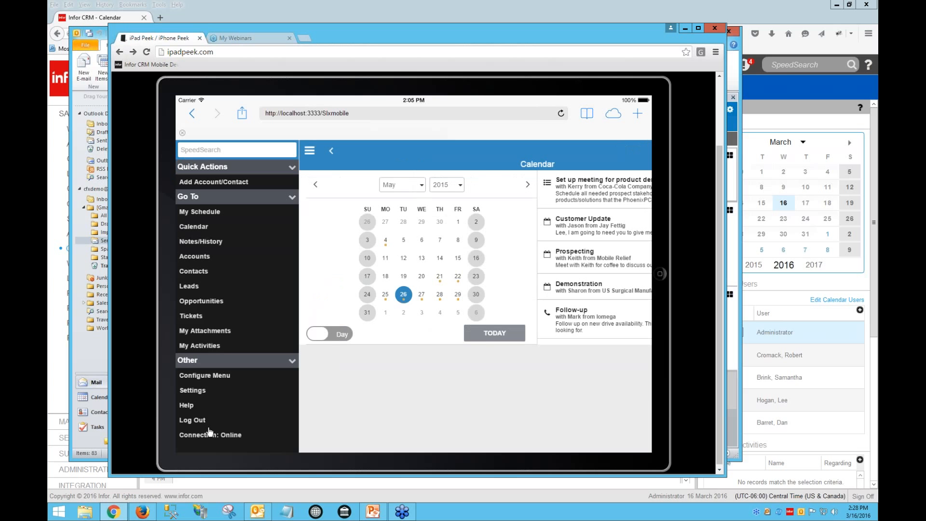
click(212, 379)
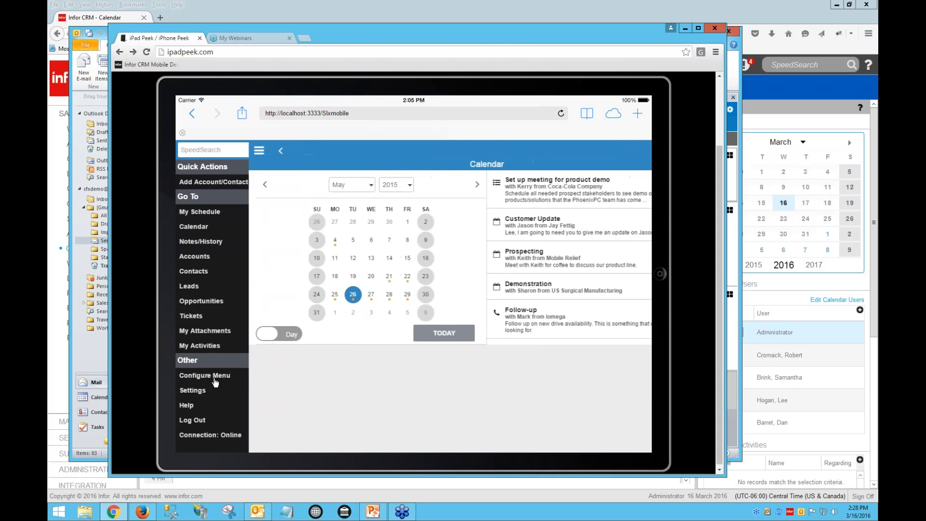
click(185, 151)
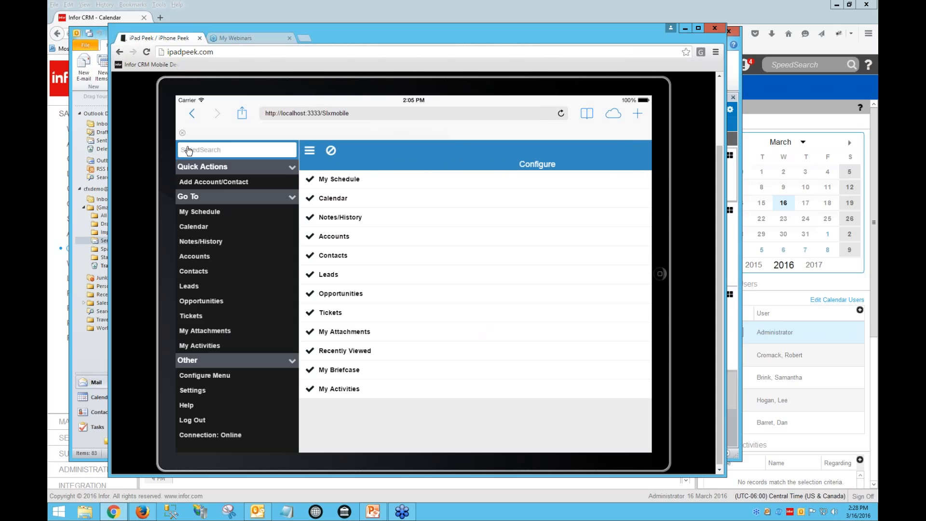
click(205, 388)
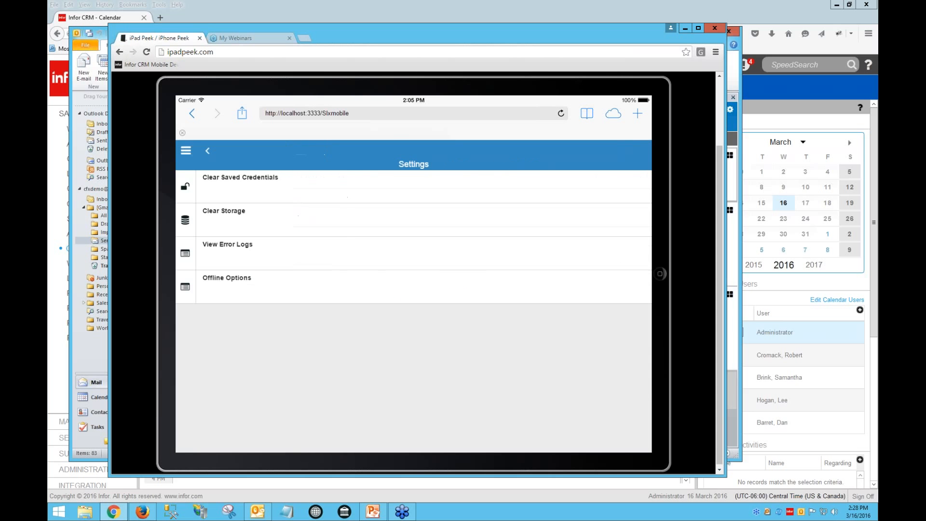
Open the Offline Options settings page and show the offline storage usage, scrolling through the per-entity figures
click(229, 279)
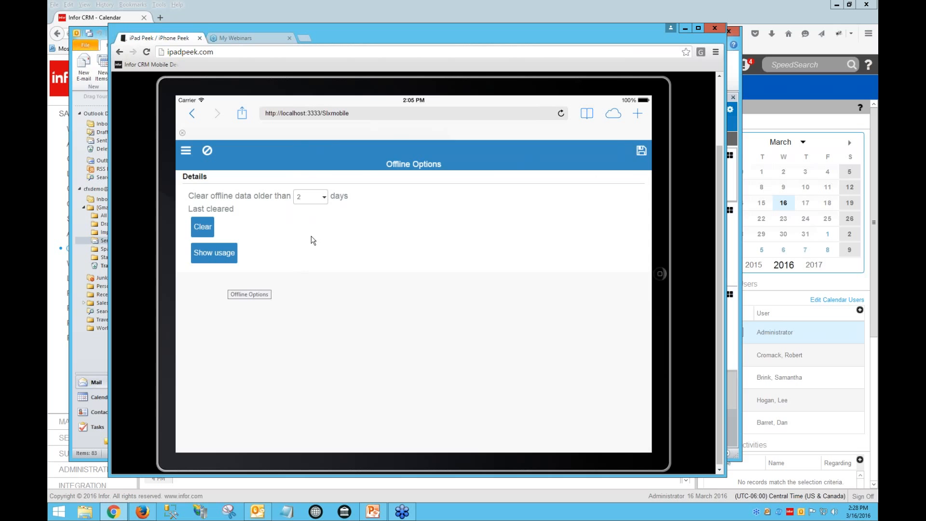
click(232, 252)
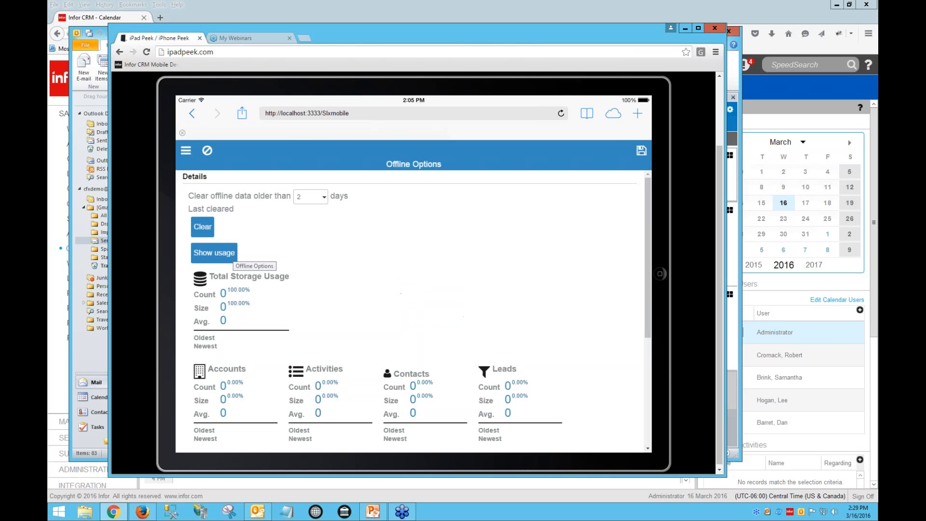
scroll(274, 329, down, 1)
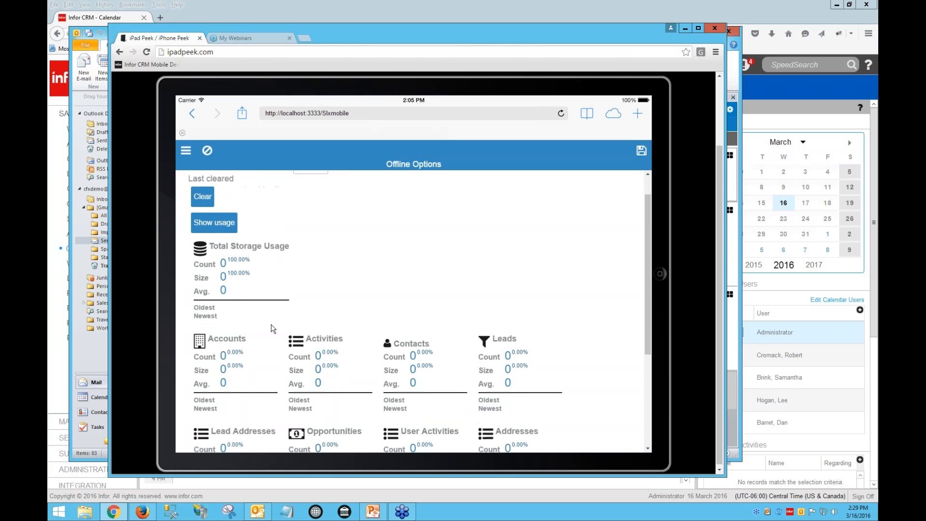
scroll(277, 331, down, 3)
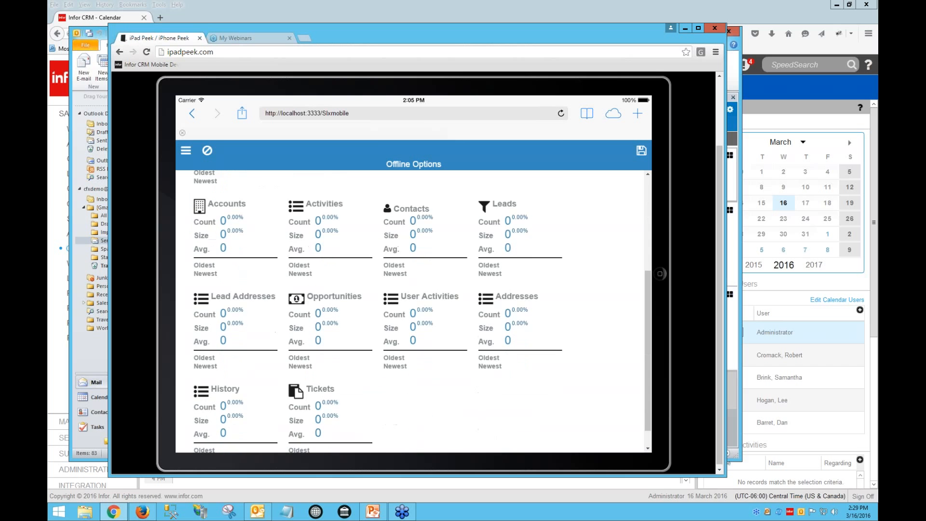
scroll(276, 338, up, 2)
scroll(278, 330, up, 3)
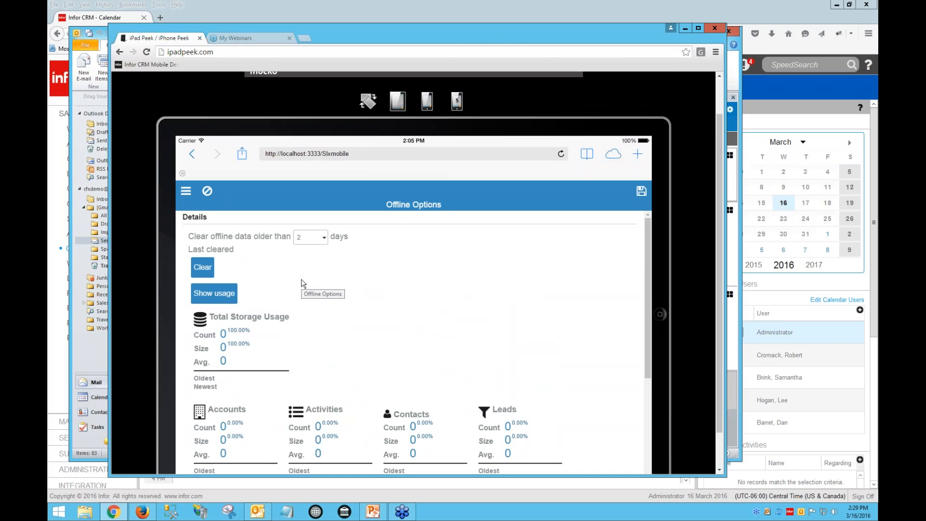
Open the Accounts list from the mobile navigation menu, then reopen the menu
click(186, 191)
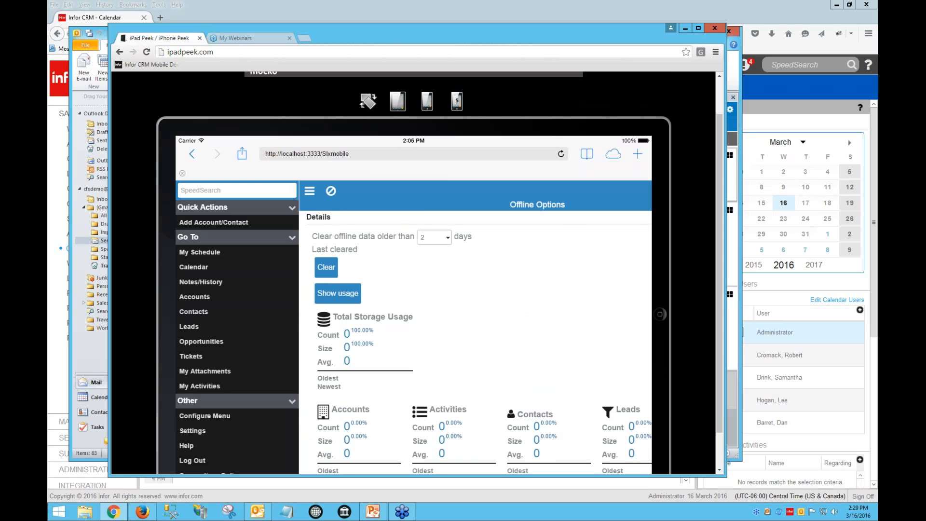
click(203, 298)
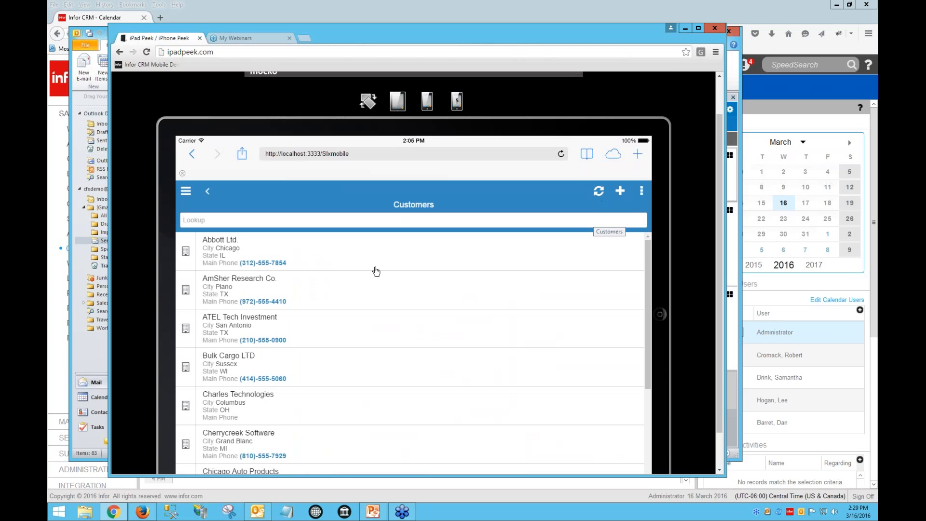
click(186, 191)
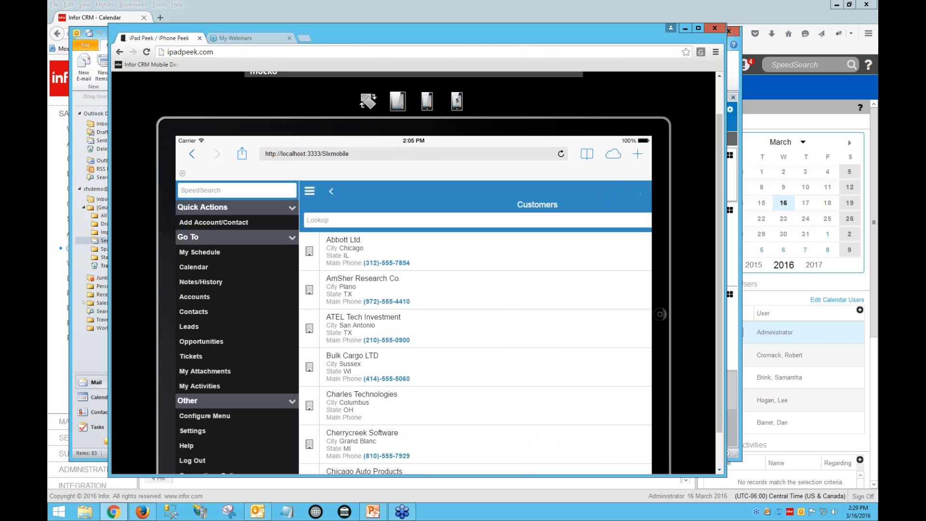
scroll(226, 365, down, 2)
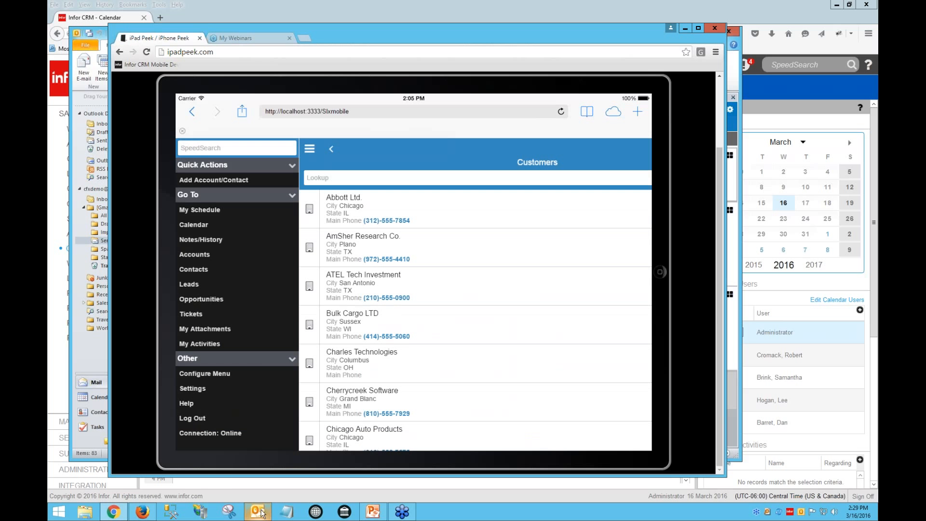
Switch to the PowerPoint presentation and go to the "Mobile 3.4 – Soho look and feel" slide
mouse_move(262, 514)
click(373, 512)
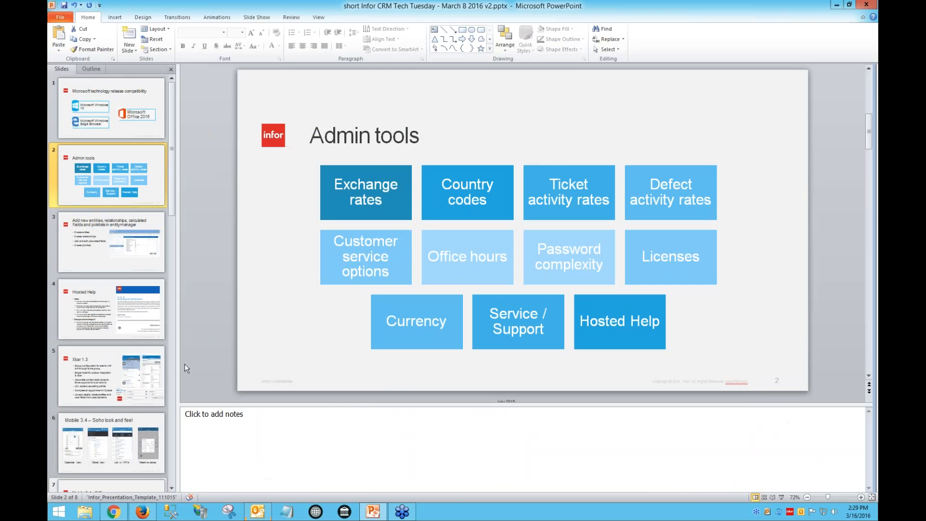
click(138, 422)
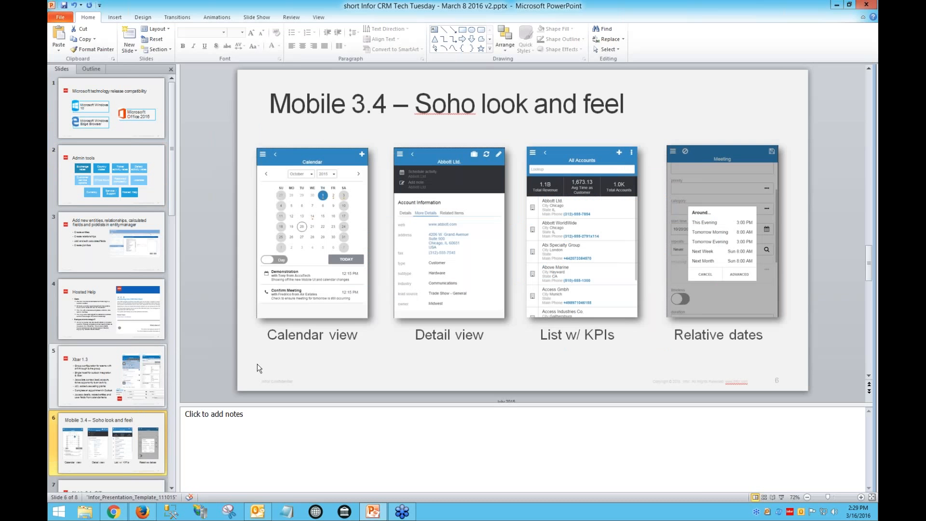